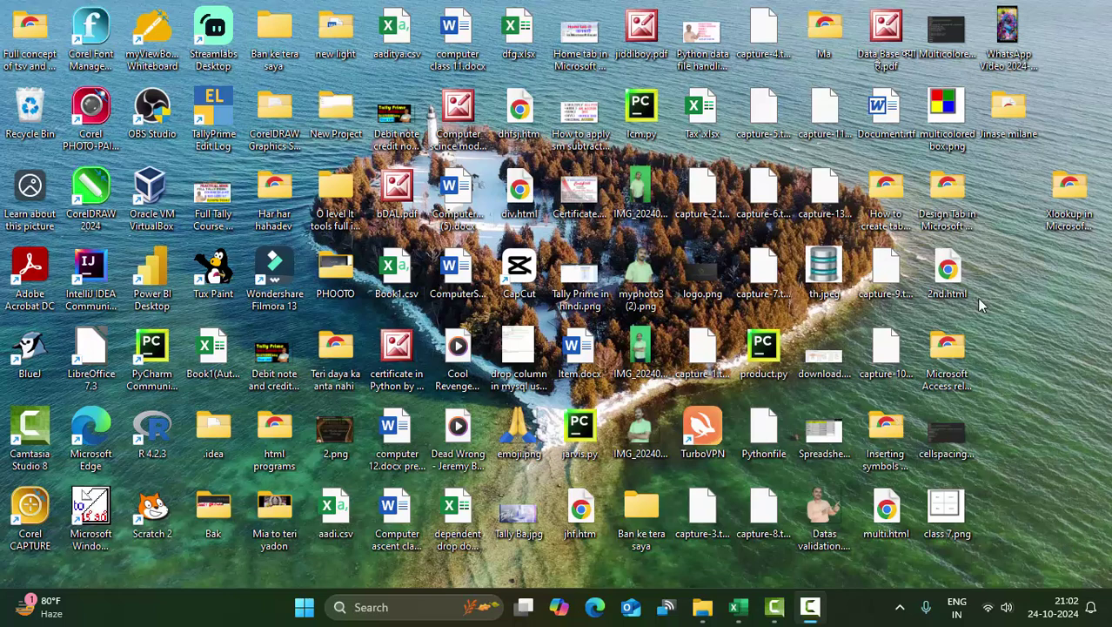
- Refresh the desktop, bring the Book1 workbook to the front, and select cell N13
{"action": "right_click", "coordinate": [1024, 284]}
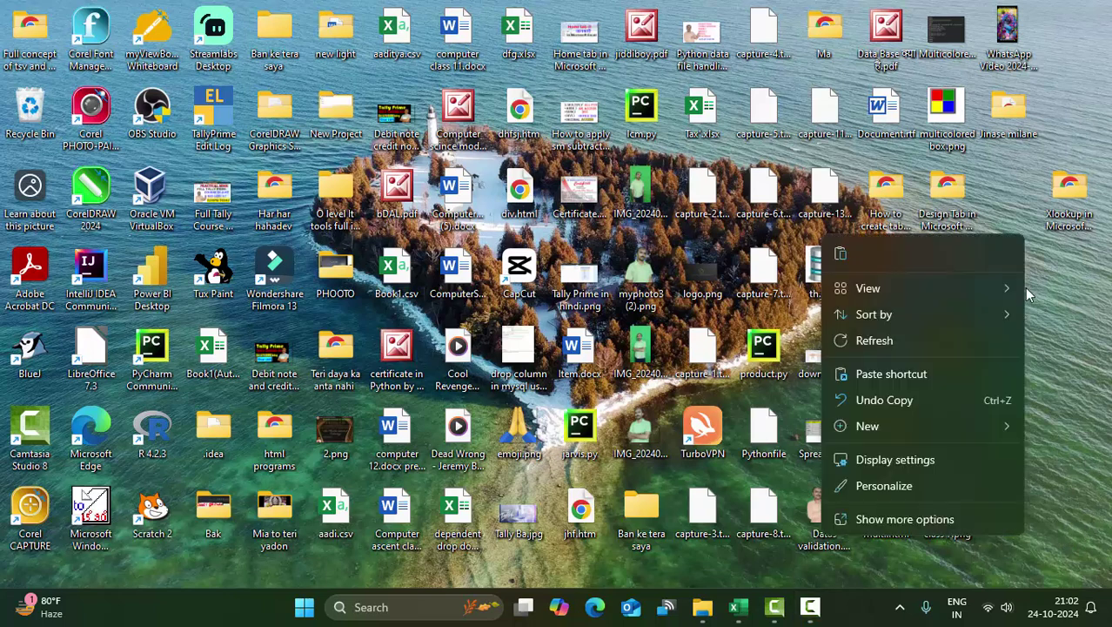
{"action": "left_click", "coordinate": [920, 342]}
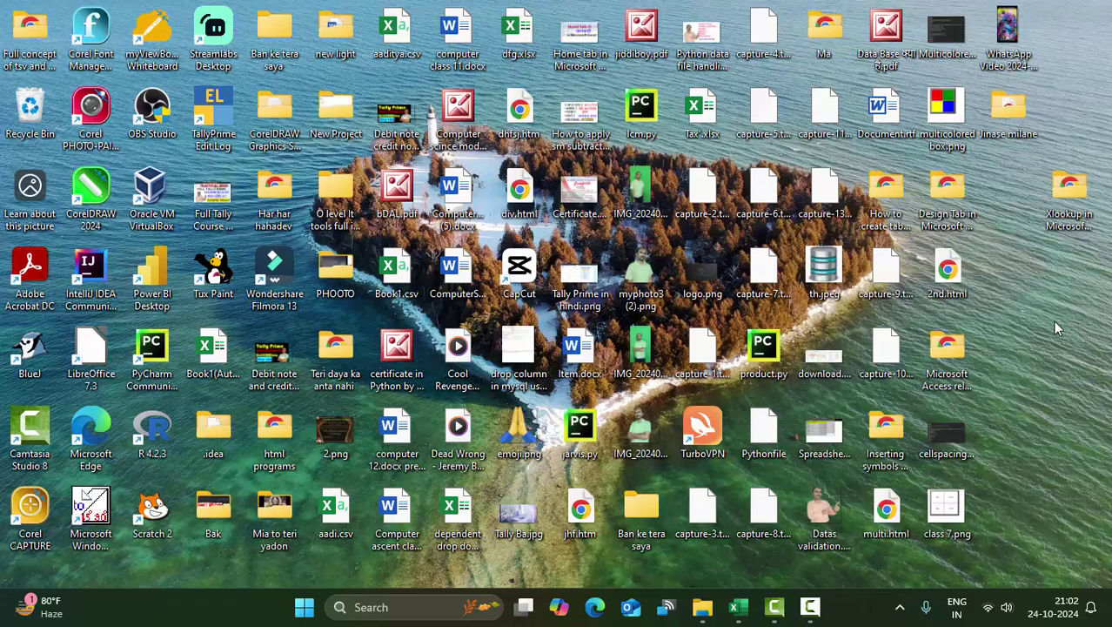
{"action": "left_click", "coordinate": [737, 608]}
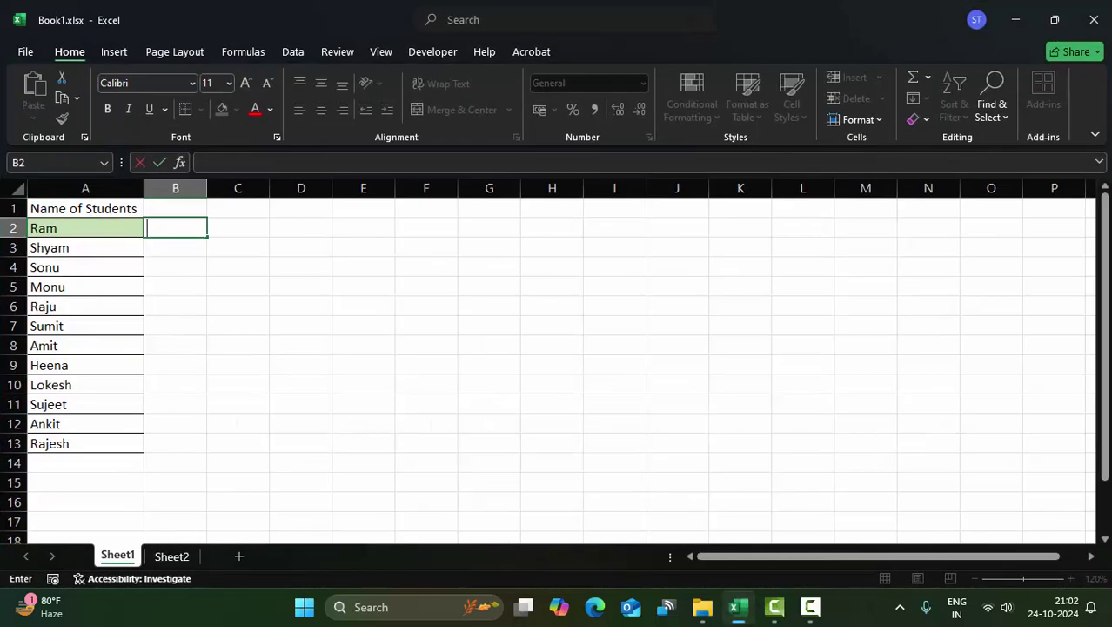
{"action": "left_click", "coordinate": [911, 449]}
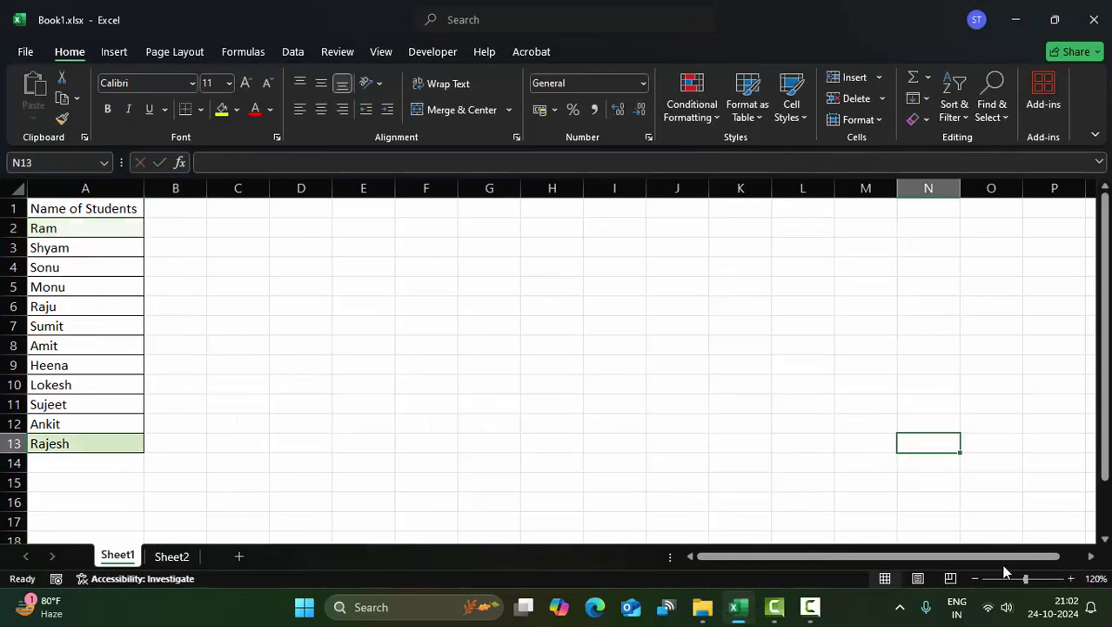
- Zoom the sheet to 376%, then zoom back out so the top rows and column A show
{"action": "left_click", "coordinate": [1061, 579]}
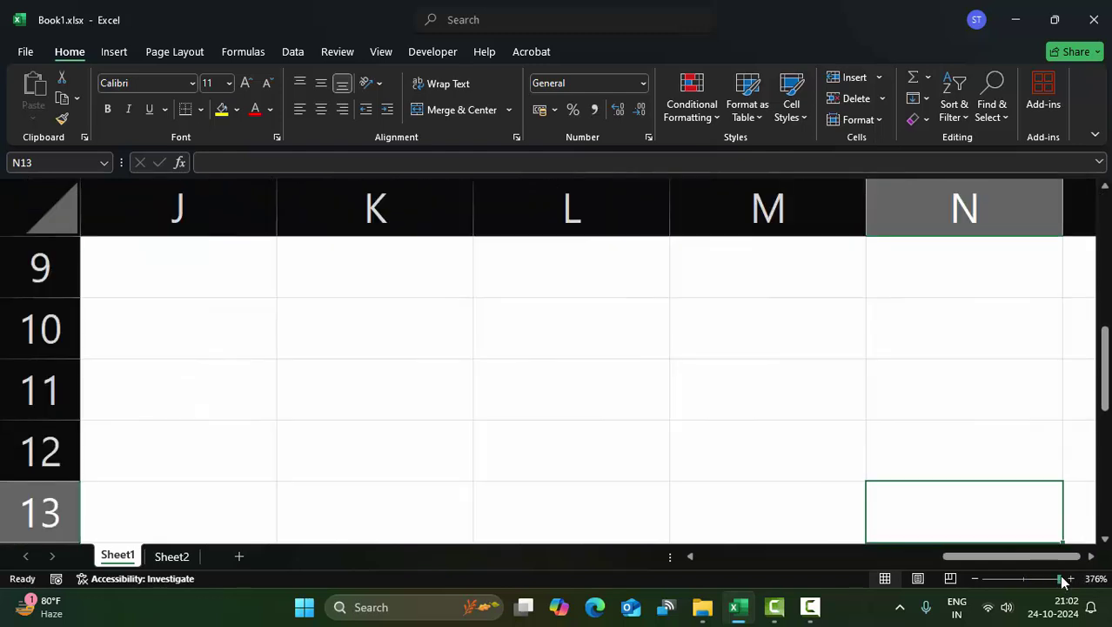
{"action": "left_click", "coordinate": [976, 578]}
{"action": "left_click", "coordinate": [977, 579]}
{"action": "left_click", "coordinate": [976, 579]}
{"action": "left_click", "coordinate": [977, 579]}
{"action": "double_click", "coordinate": [978, 579]}
{"action": "left_click", "coordinate": [978, 579]}
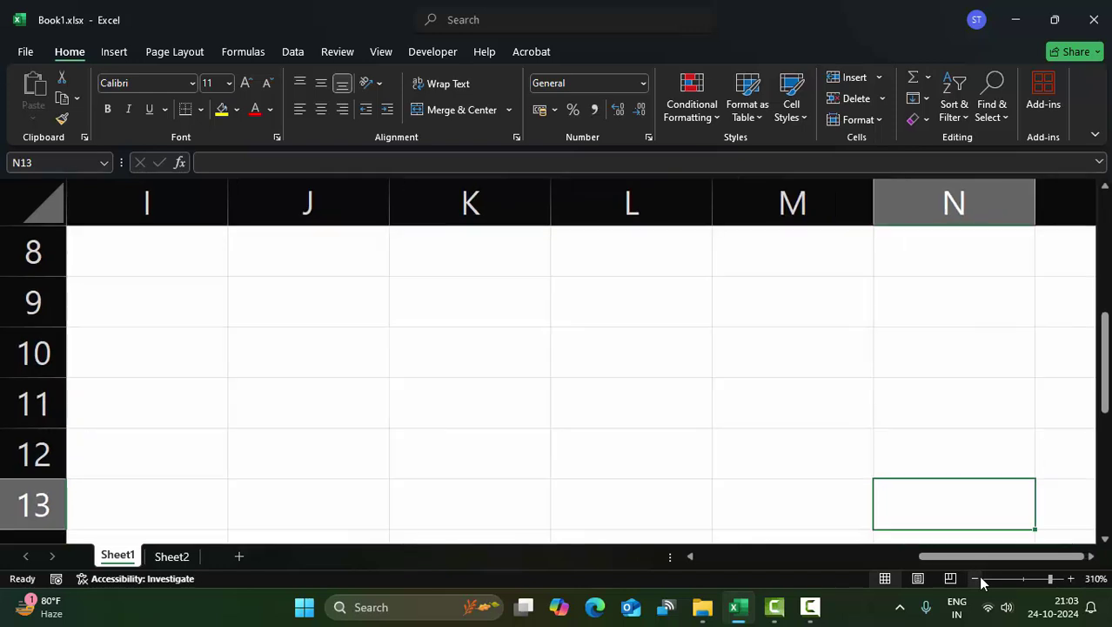
{"action": "double_click", "coordinate": [979, 579]}
{"action": "double_click", "coordinate": [979, 579]}
{"action": "left_click", "coordinate": [976, 579]}
{"action": "double_click", "coordinate": [976, 579]}
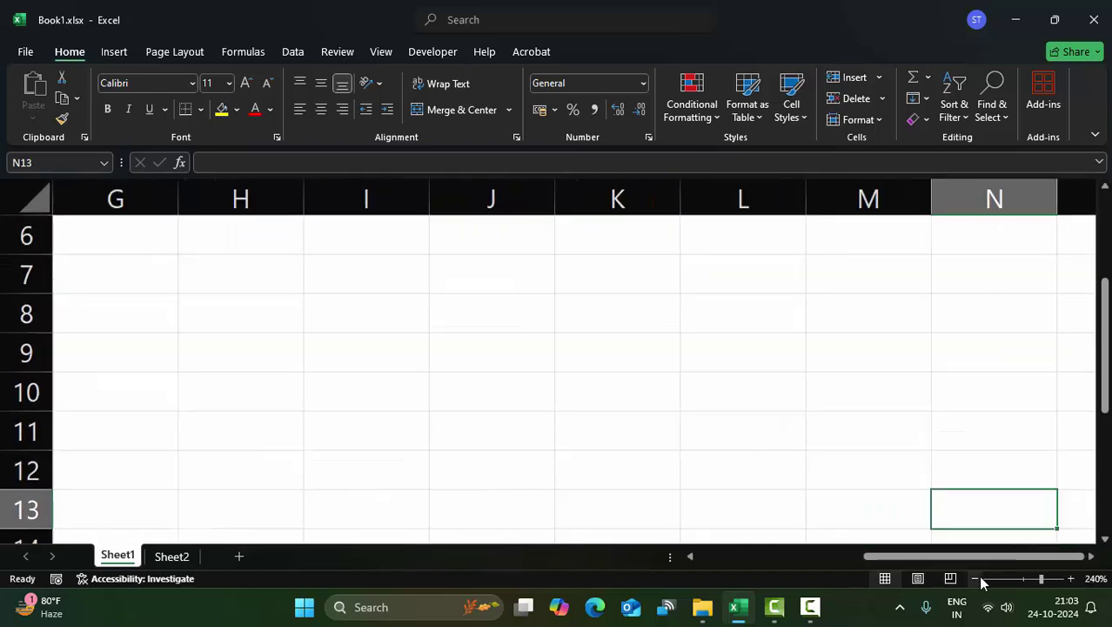
{"action": "double_click", "coordinate": [976, 579]}
{"action": "left_click", "coordinate": [976, 579]}
{"action": "double_click", "coordinate": [977, 579]}
{"action": "double_click", "coordinate": [977, 579]}
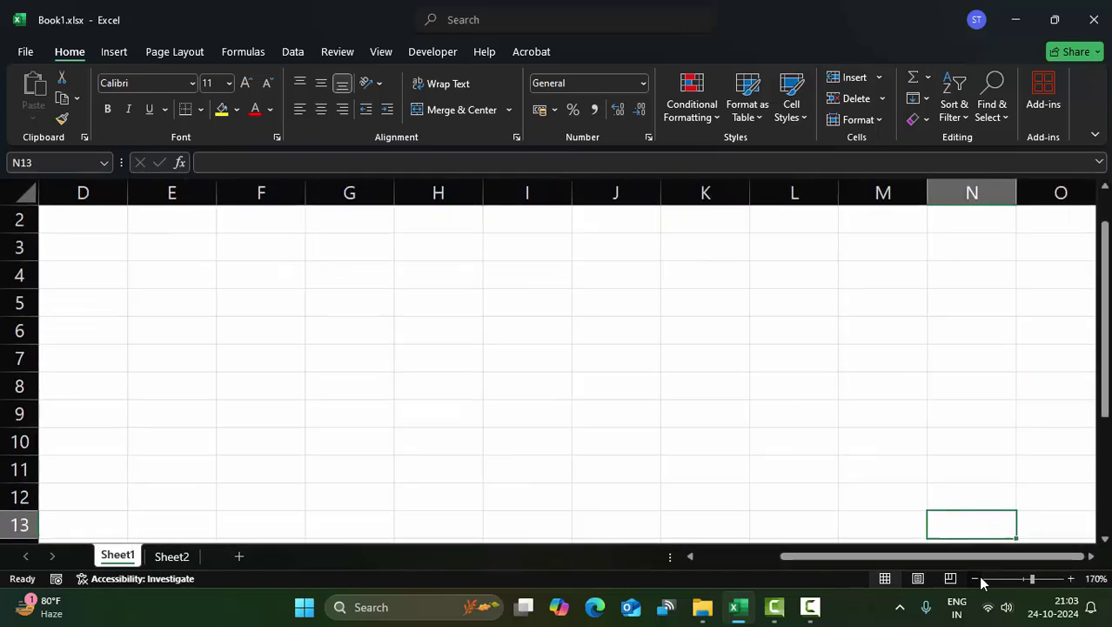
{"action": "left_click", "coordinate": [977, 579]}
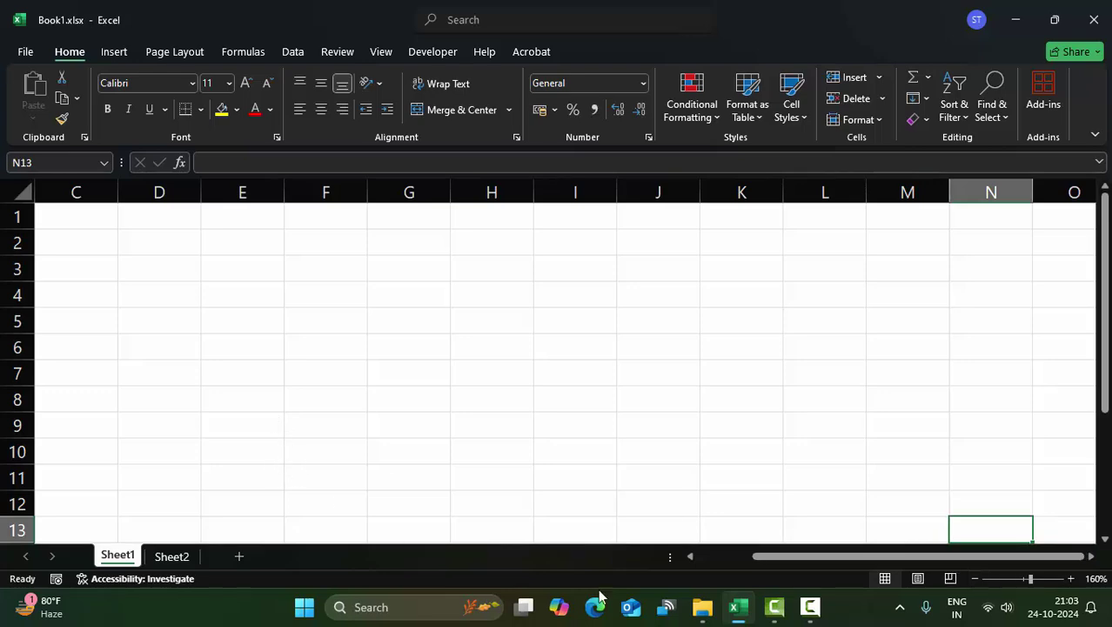
{"action": "left_click_drag", "start_coordinate": [816, 556], "coordinate": [642, 561]}
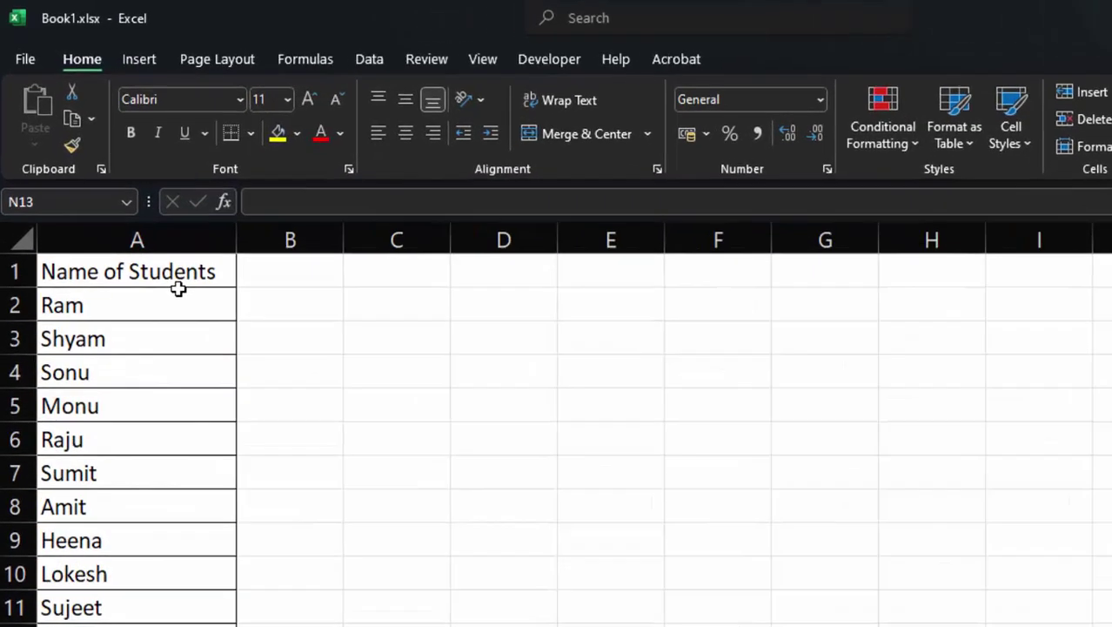
- Select the student names in A2:A13, then make cell B2 beside them active
{"action": "left_click", "coordinate": [111, 399]}
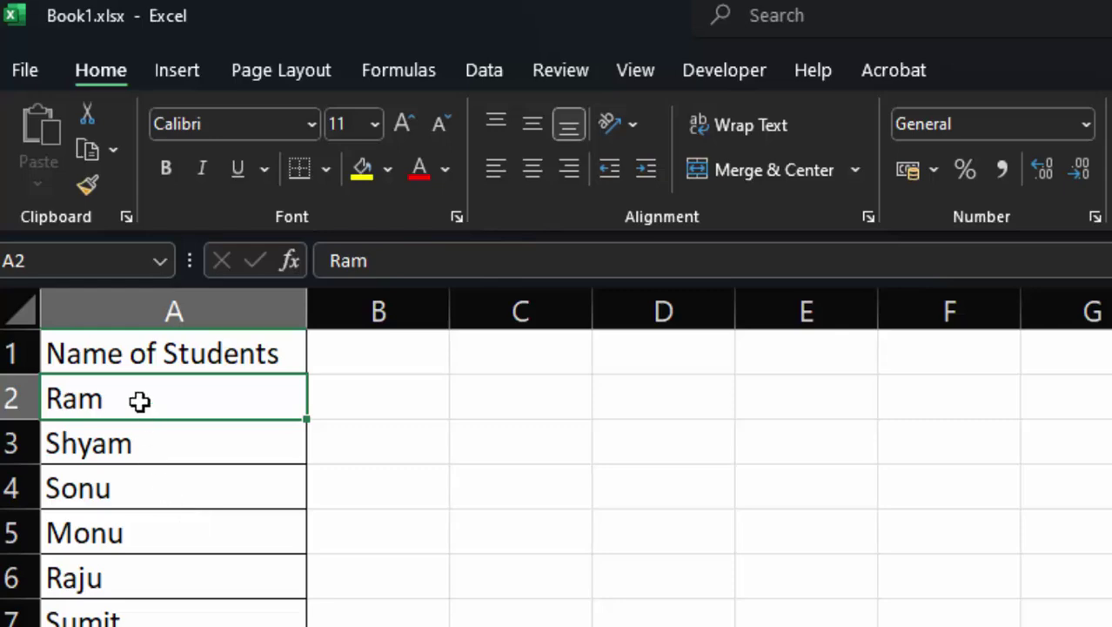
{"action": "left_click_drag", "start_coordinate": [139, 400], "coordinate": [78, 512]}
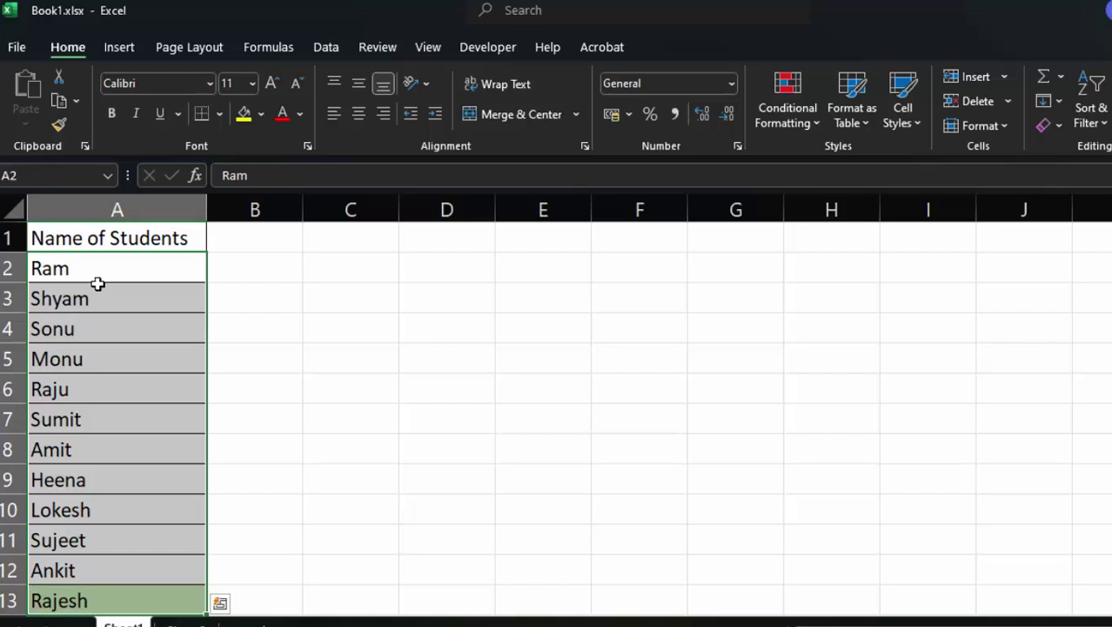
{"action": "scroll", "coordinate": [94, 492], "scroll_direction": "down", "scroll_amount": 2}
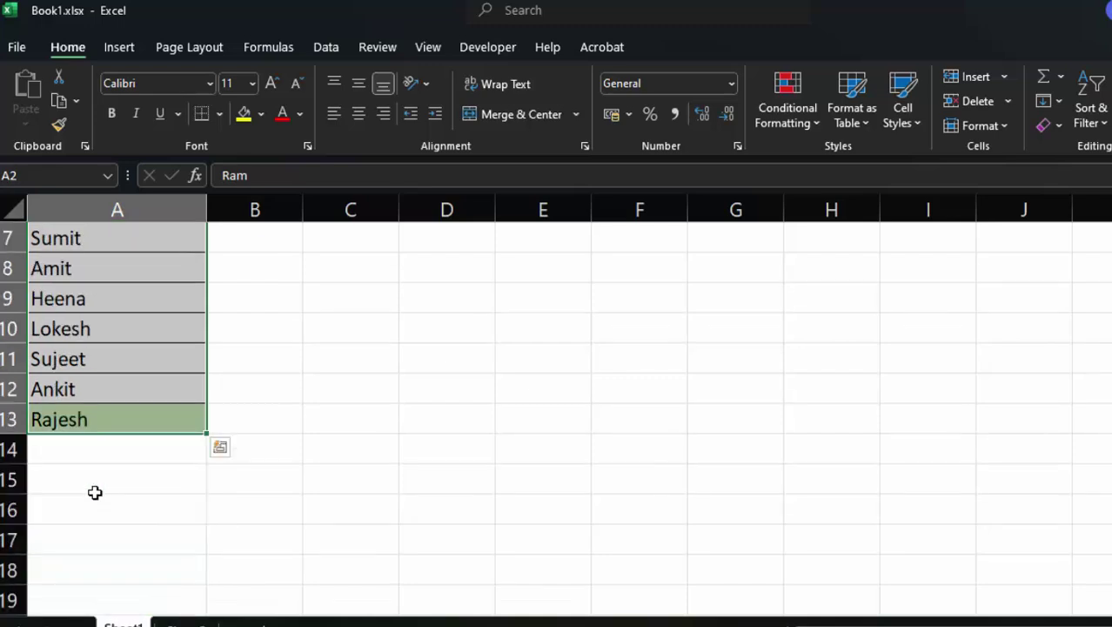
{"action": "scroll", "coordinate": [92, 483], "scroll_direction": "up", "scroll_amount": 2}
{"action": "left_click", "coordinate": [217, 269]}
{"action": "type", "text": "="}
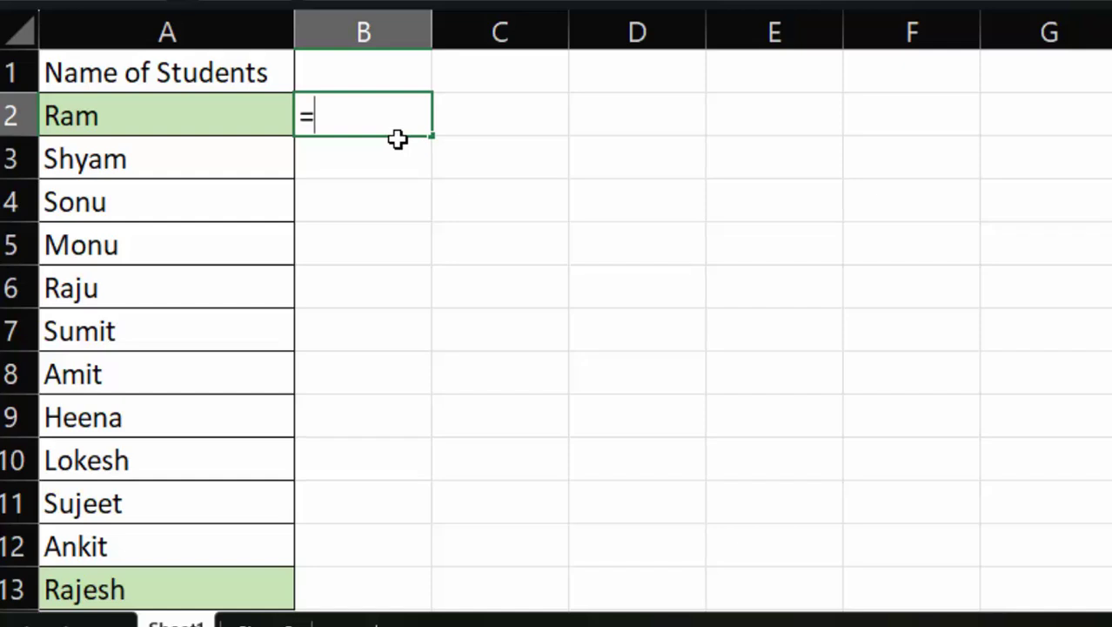
- Build =SORTBY(A2:A13,A2:A13 in B2, picking SORTBY from autocomplete and dragging both ranges
{"action": "type", "text": "sort"}
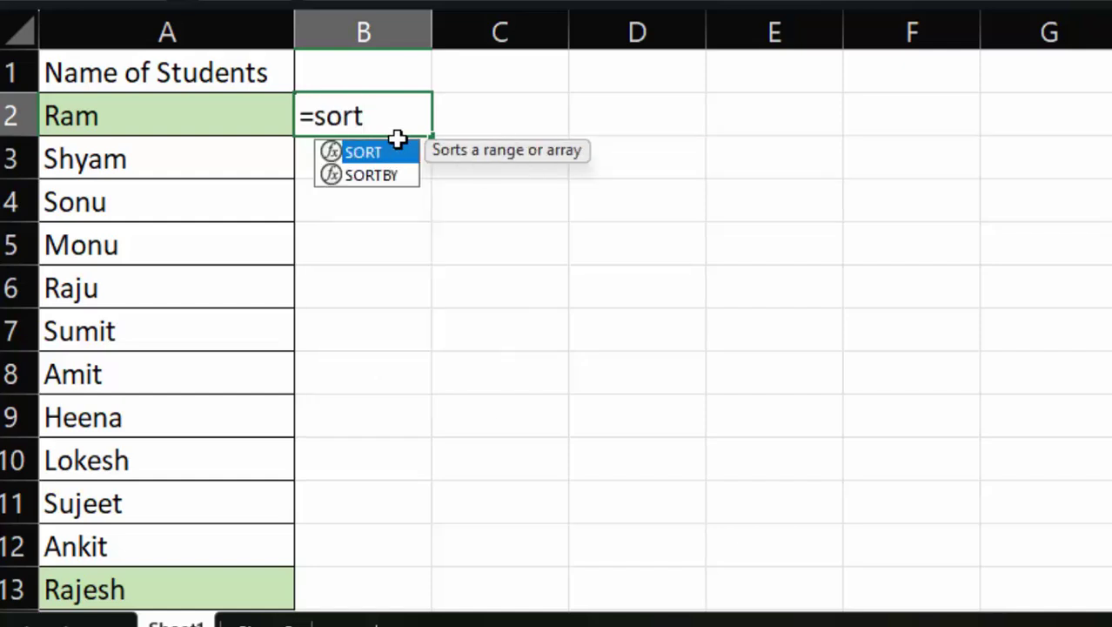
{"action": "key", "text": "Down"}
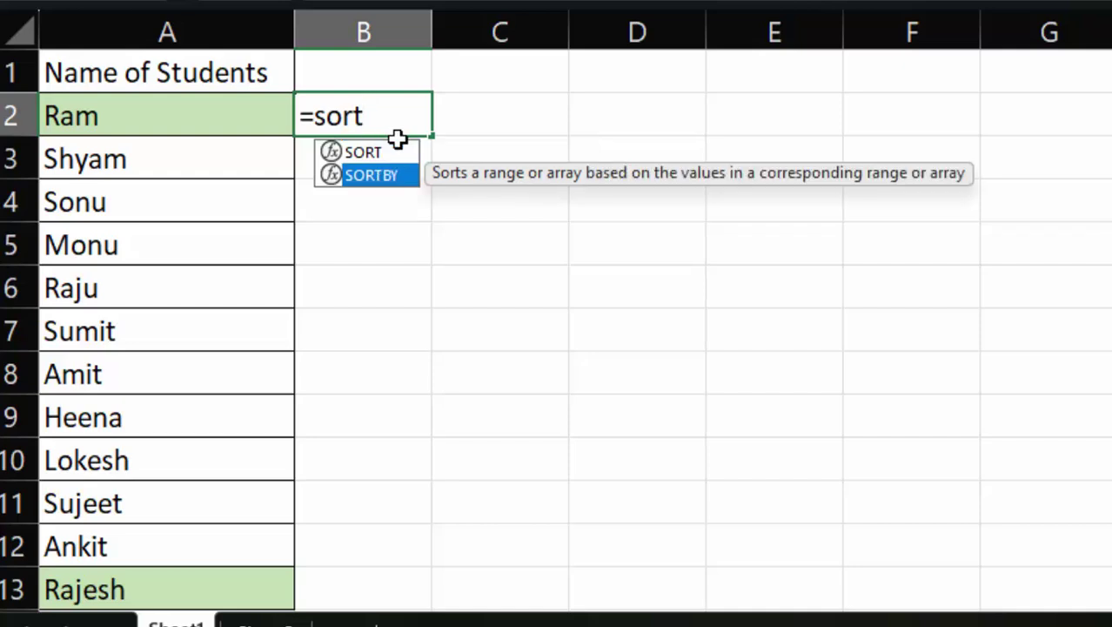
{"action": "key", "text": "Tab"}
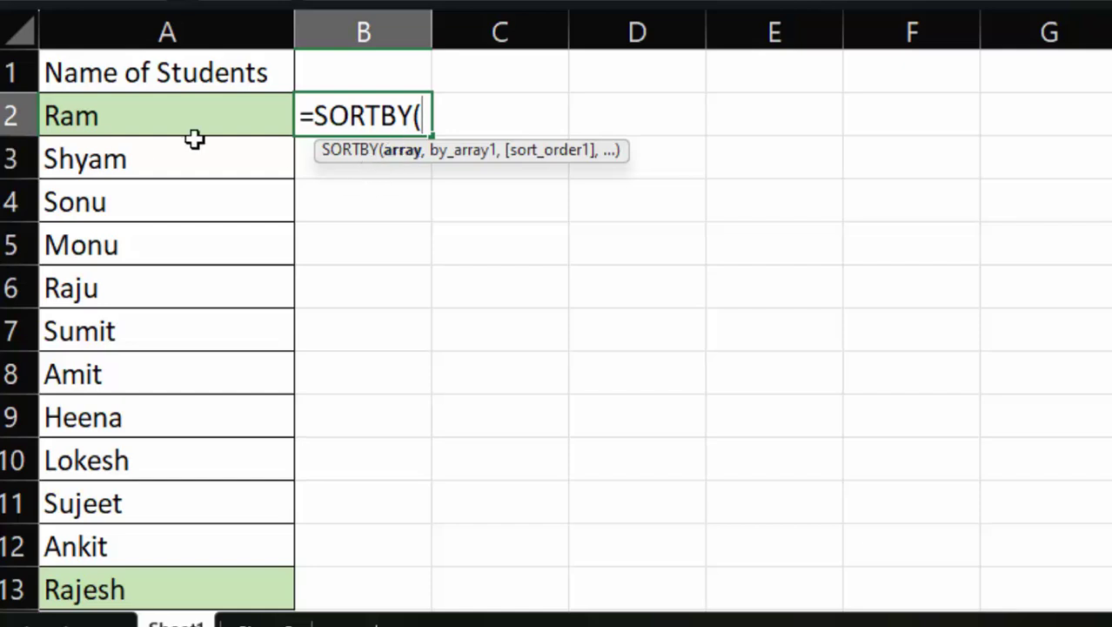
{"action": "mouse_move", "coordinate": [144, 132]}
{"action": "left_mouse_down"}
{"action": "mouse_move", "coordinate": [116, 402]}
{"action": "mouse_move", "coordinate": [135, 601]}
{"action": "left_mouse_up"}
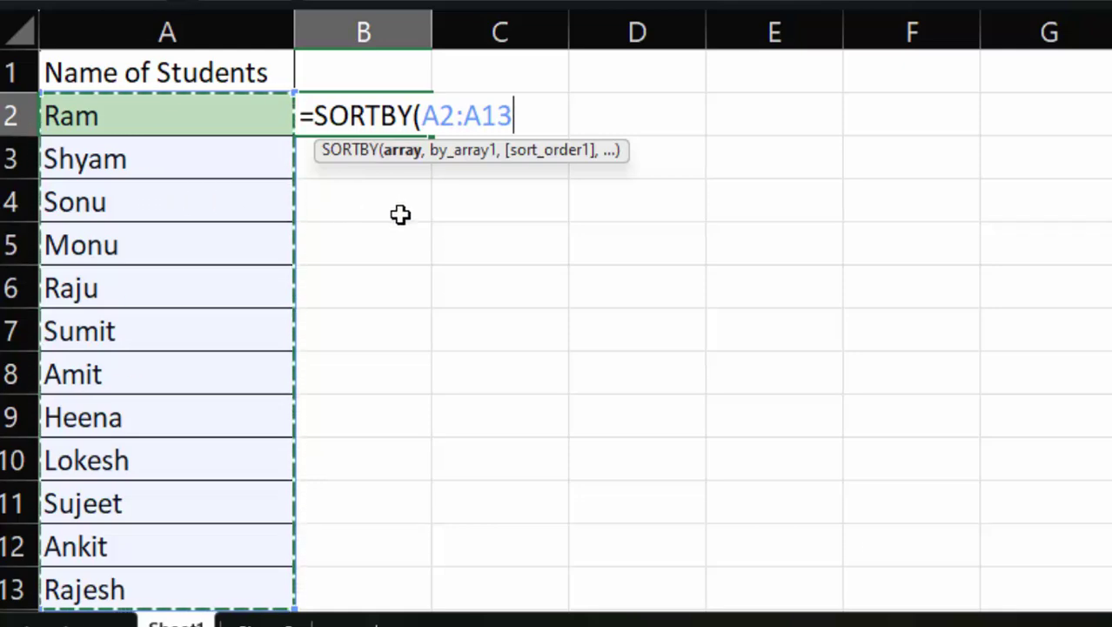
{"action": "type", "text": ","}
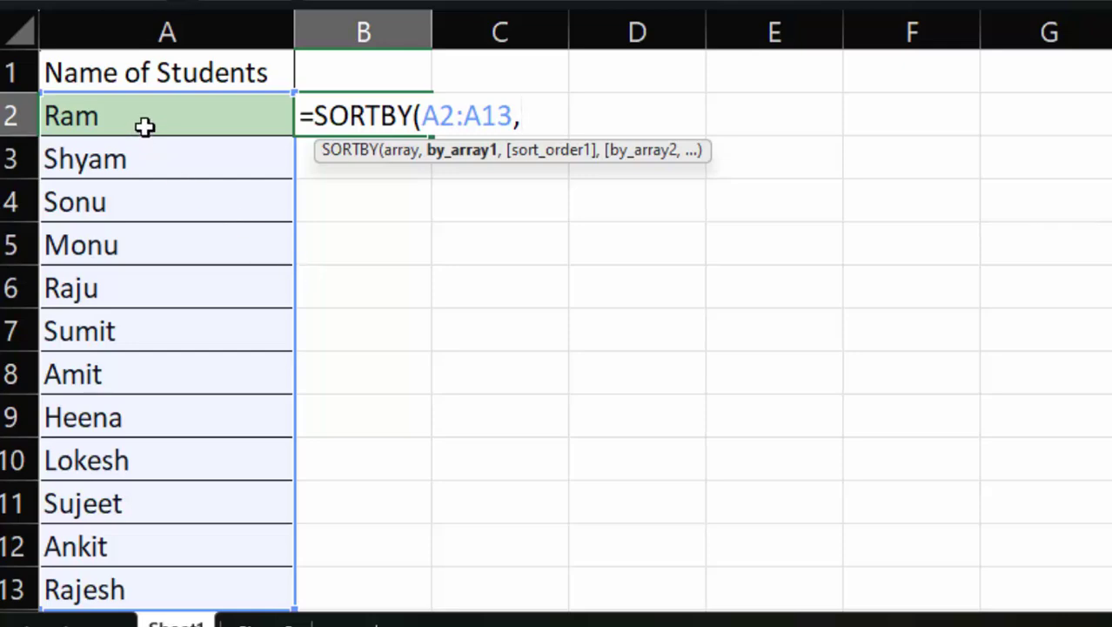
{"action": "mouse_move", "coordinate": [143, 125]}
{"action": "left_mouse_down"}
{"action": "mouse_move", "coordinate": [107, 591]}
{"action": "mouse_move", "coordinate": [107, 452]}
{"action": "mouse_move", "coordinate": [109, 610]}
{"action": "mouse_move", "coordinate": [138, 169]}
{"action": "left_mouse_up"}
{"action": "scroll", "coordinate": [201, 328], "scroll_direction": "up", "scroll_amount": 2}
{"action": "scroll", "coordinate": [156, 339], "scroll_direction": "up", "scroll_amount": 1}
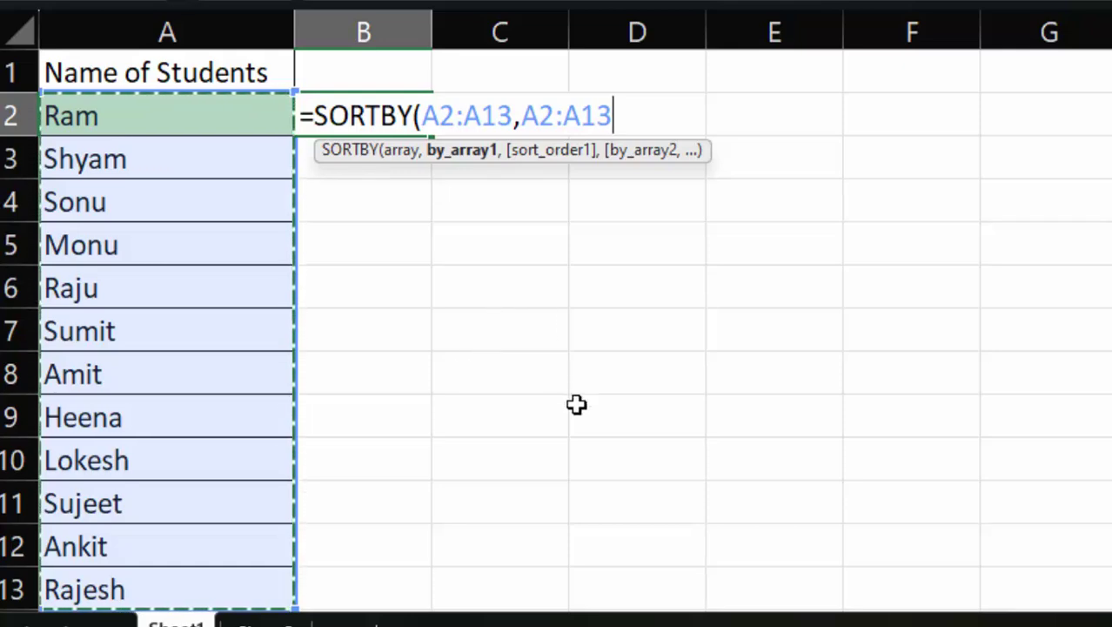
- Close and enter the SORTBY formula so the sorted names spill into B2:B13
{"action": "type", "text": ")"}
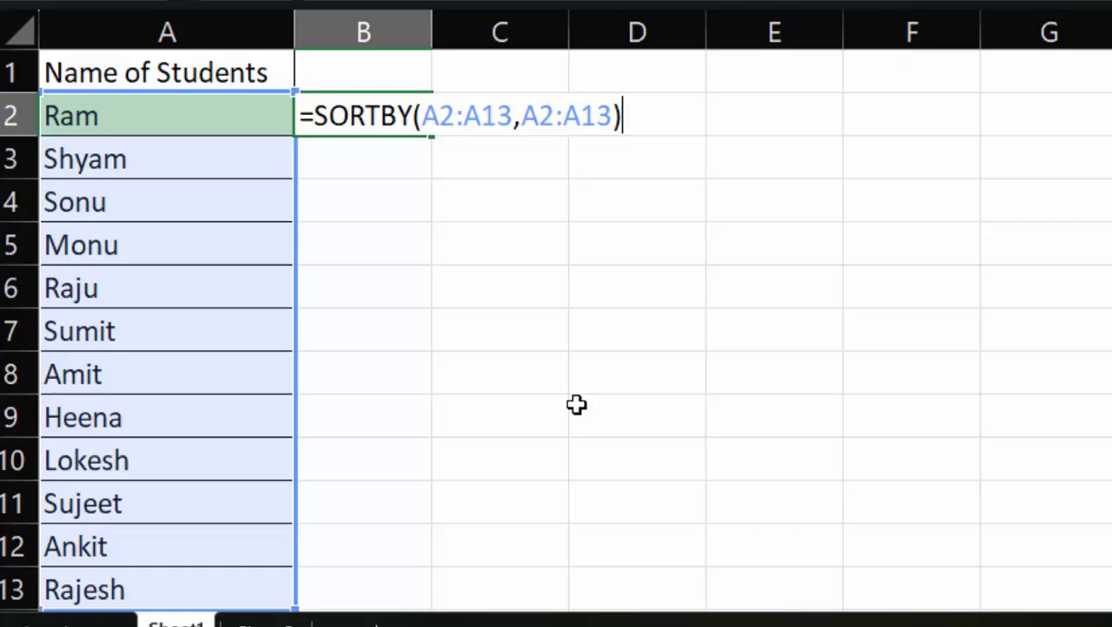
{"action": "key", "text": "Return"}
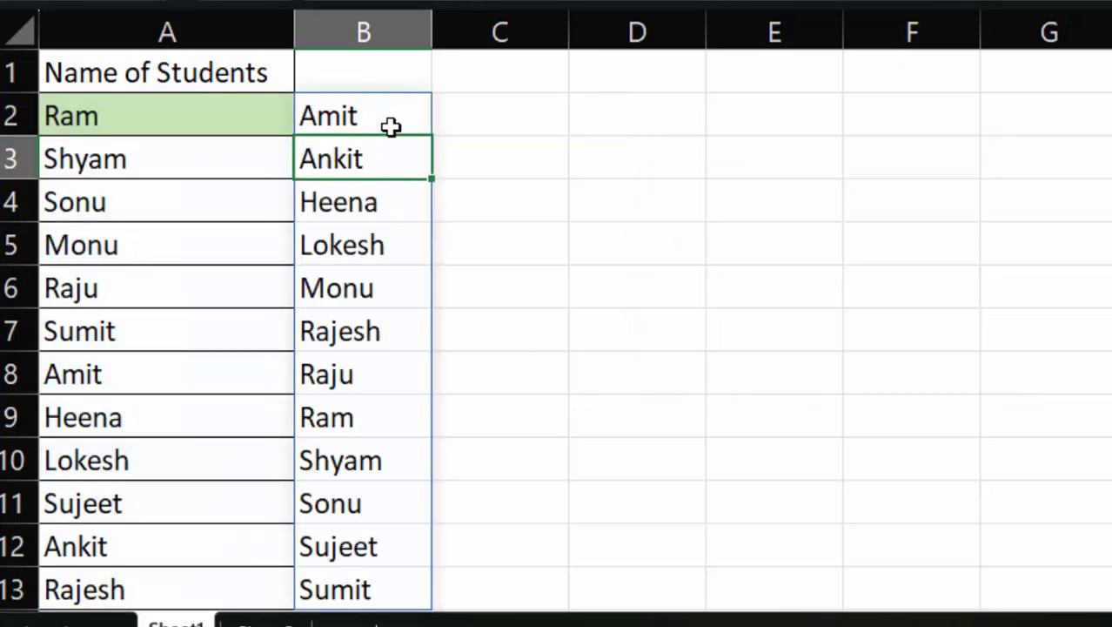
{"action": "scroll", "coordinate": [371, 174], "scroll_direction": "down", "scroll_amount": 1}
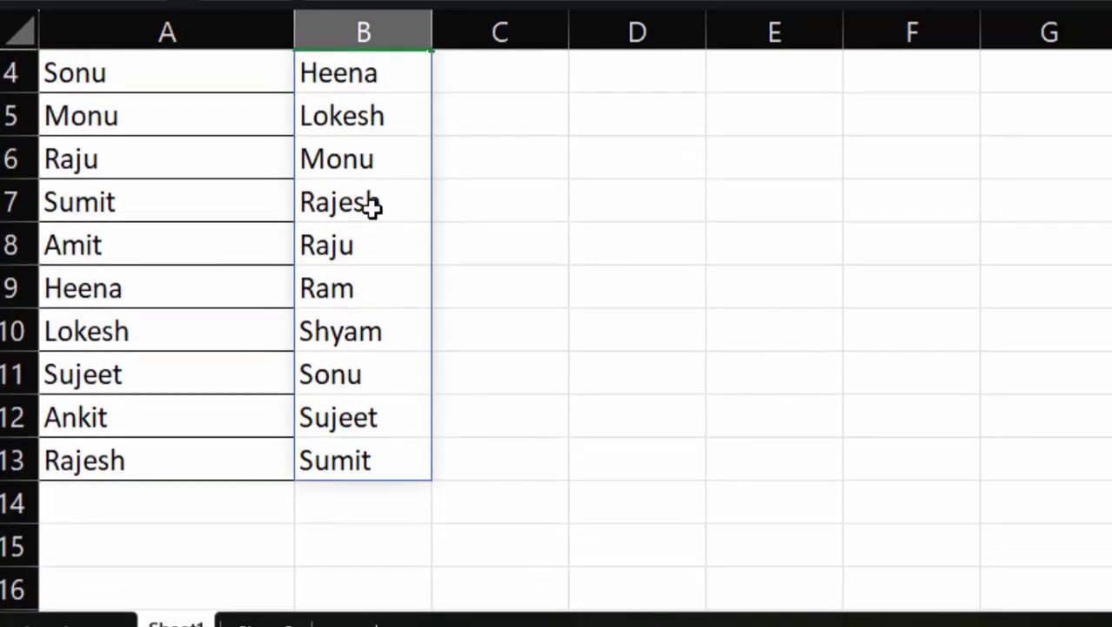
{"action": "scroll", "coordinate": [373, 308], "scroll_direction": "up", "scroll_amount": 1}
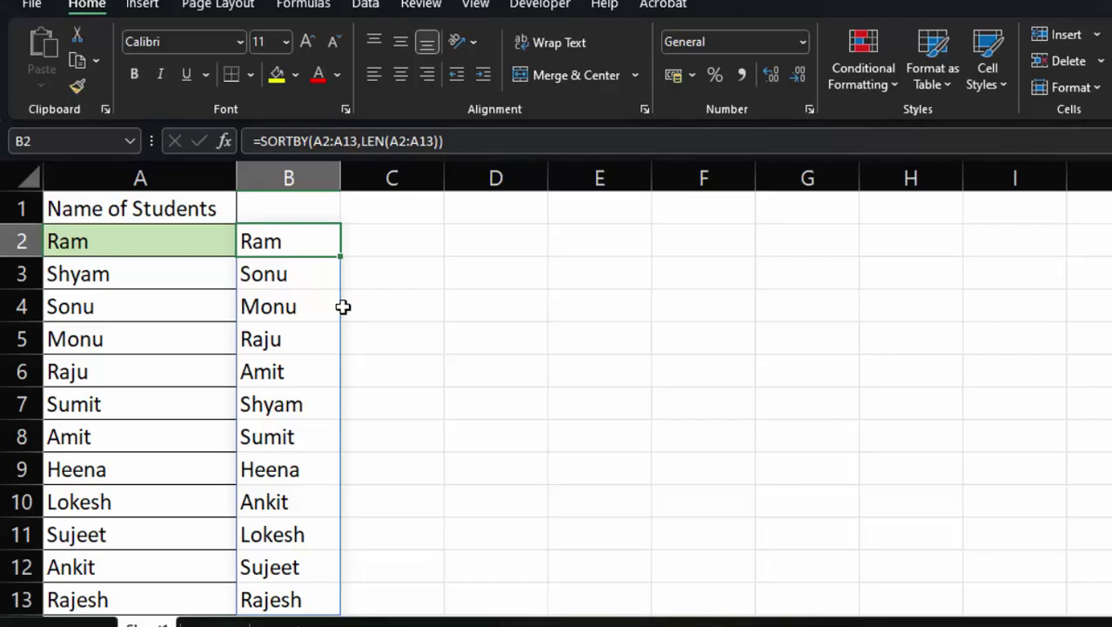
- Delete the SORTBY results from B2:B13 and reselect cell B2
{"action": "left_click", "coordinate": [351, 318]}
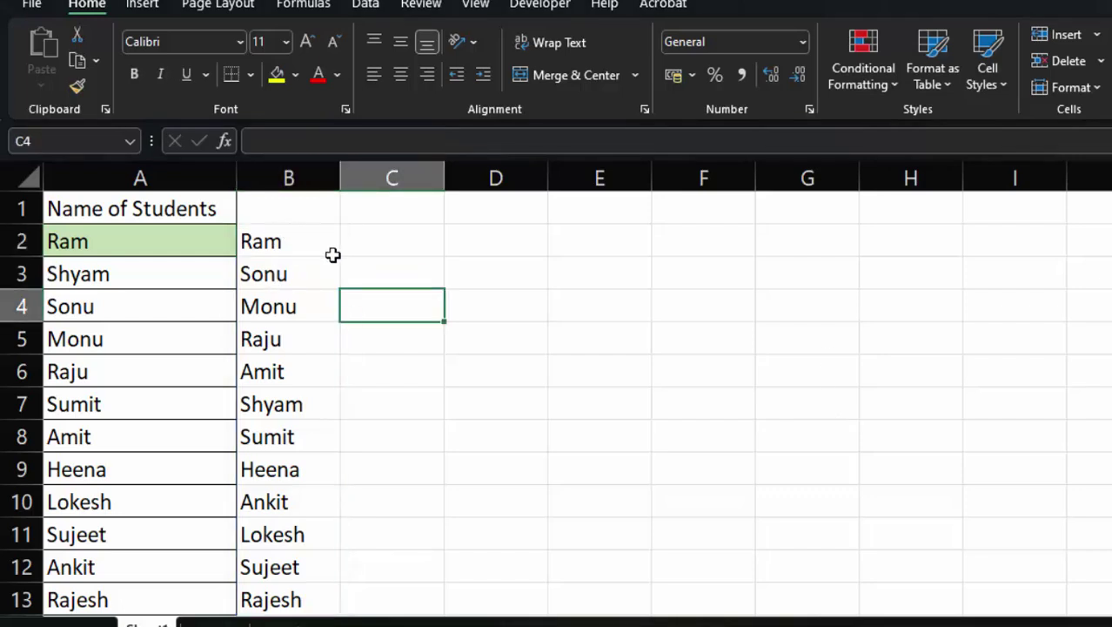
{"action": "left_click_drag", "start_coordinate": [309, 243], "coordinate": [297, 297]}
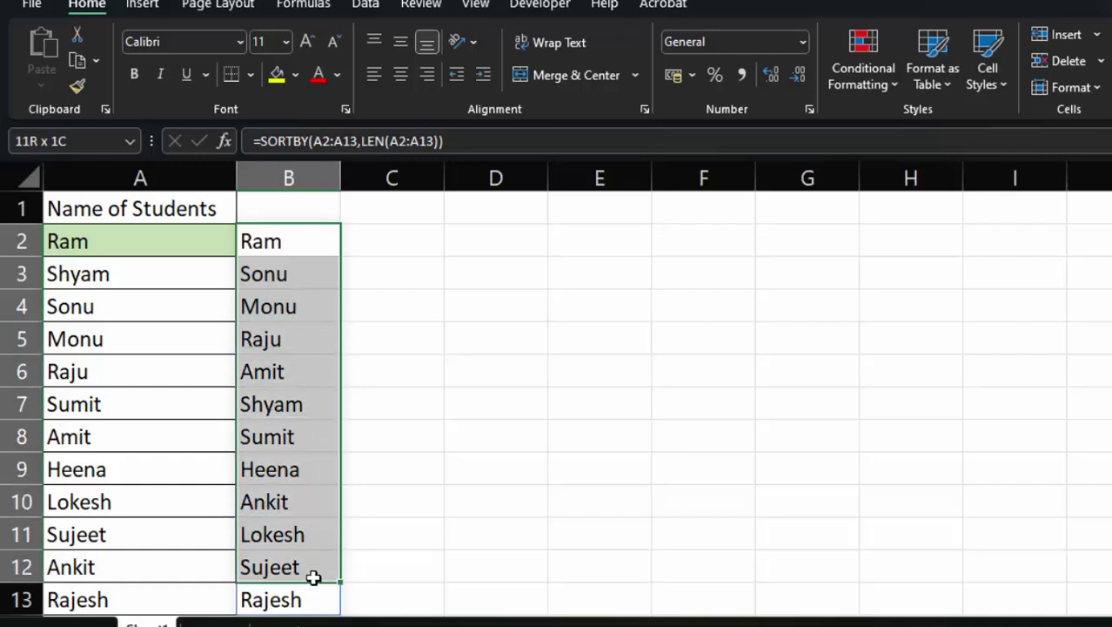
{"action": "mouse_move", "coordinate": [298, 297]}
{"action": "left_mouse_down"}
{"action": "mouse_move", "coordinate": [306, 622]}
{"action": "mouse_move", "coordinate": [278, 520]}
{"action": "left_mouse_up"}
{"action": "key", "text": "Delete"}
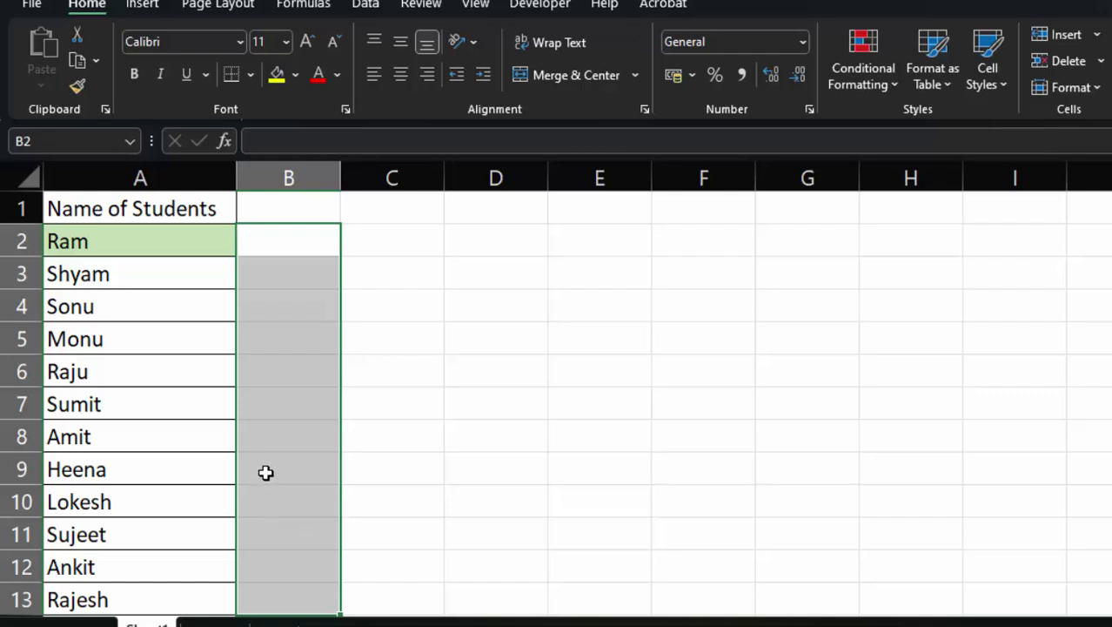
{"action": "left_click", "coordinate": [275, 258]}
- Re-enter =SORTBY(A2:A13,A2:A13) in B2 so names Amit through Sumit spill down column B
{"action": "type", "text": "="}
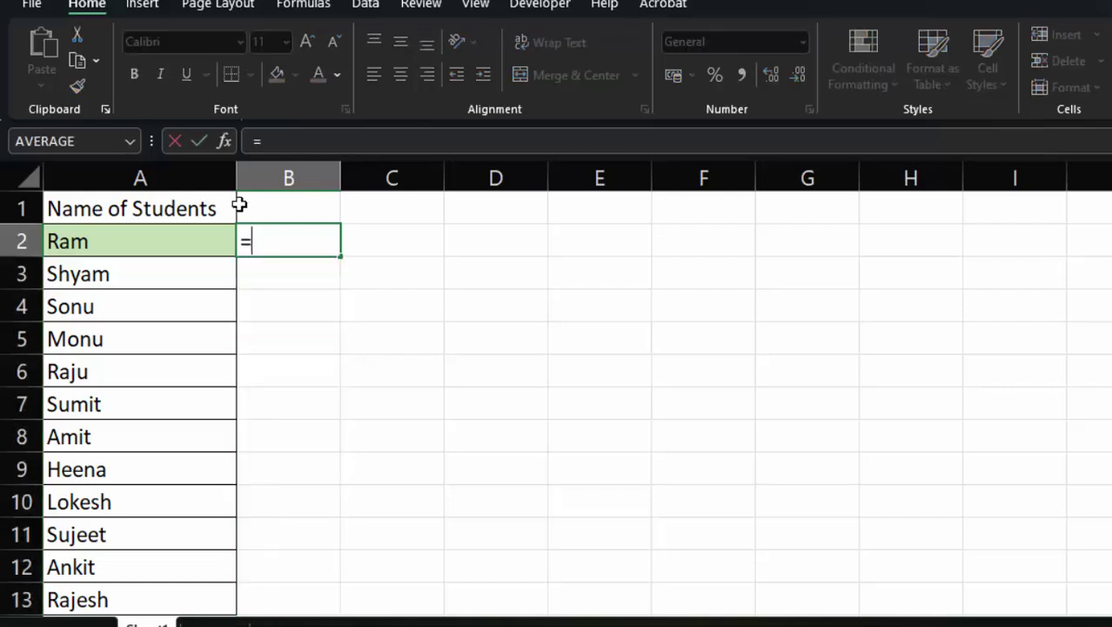
{"action": "type", "text": "sort"}
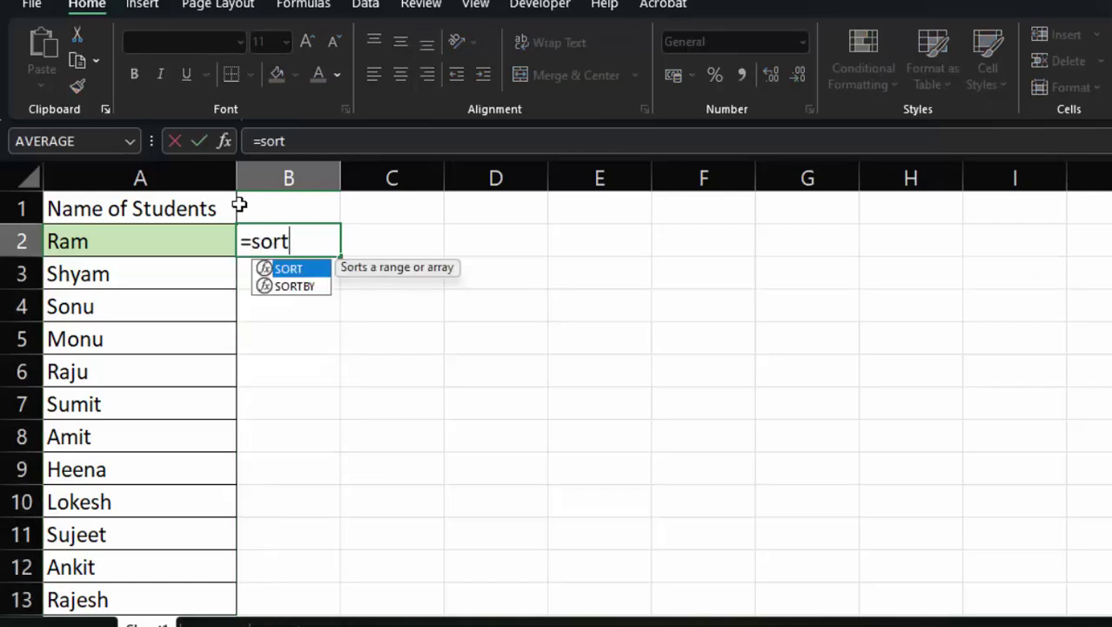
{"action": "key", "text": "Down"}
{"action": "key", "text": "Tab"}
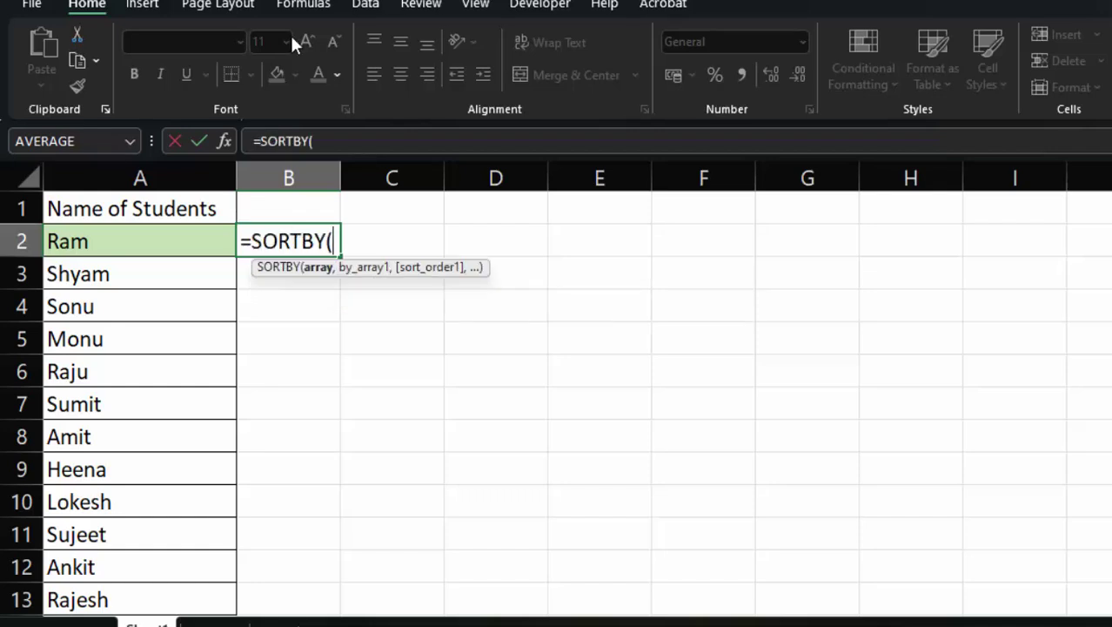
{"action": "mouse_move", "coordinate": [127, 253]}
{"action": "left_mouse_down"}
{"action": "mouse_move", "coordinate": [131, 537]}
{"action": "mouse_move", "coordinate": [128, 508]}
{"action": "left_mouse_up"}
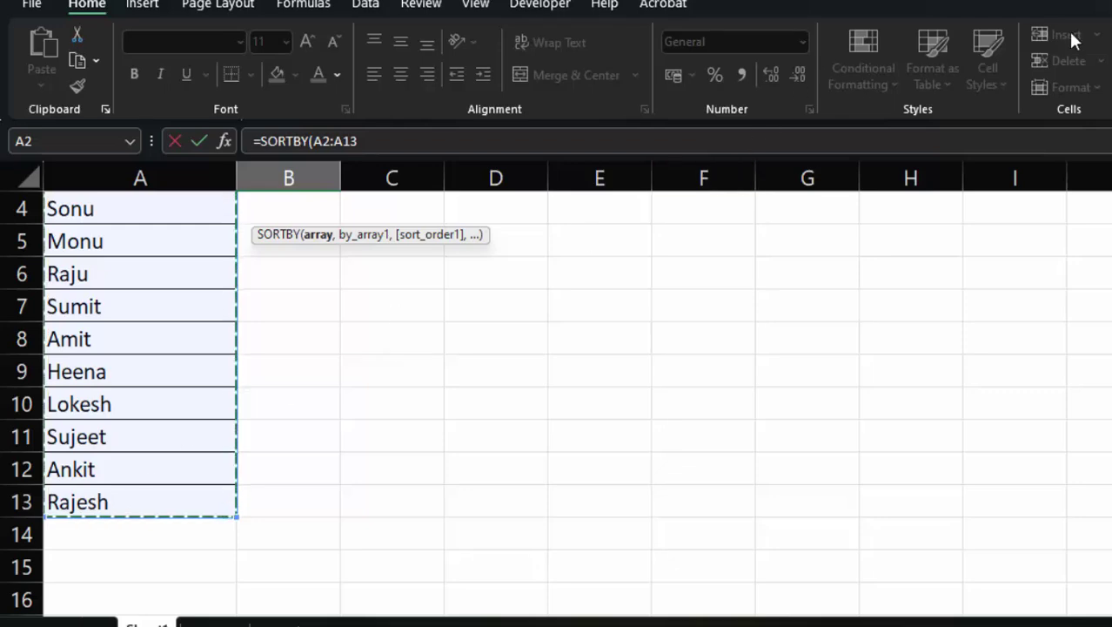
{"action": "scroll", "coordinate": [406, 432], "scroll_direction": "up", "scroll_amount": 1}
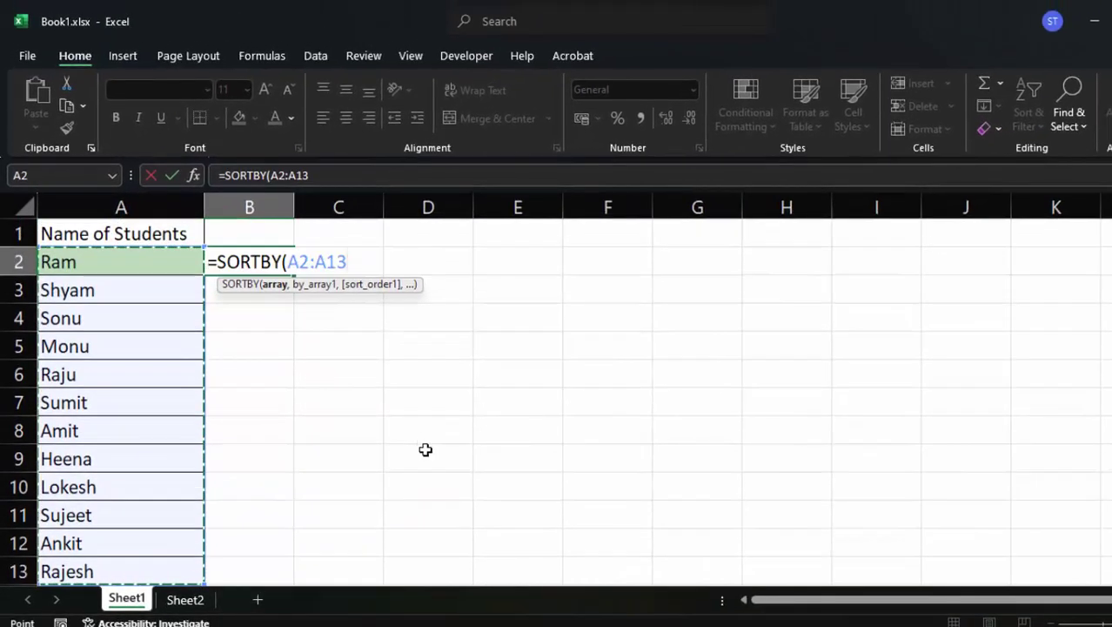
{"action": "type", "text": ","}
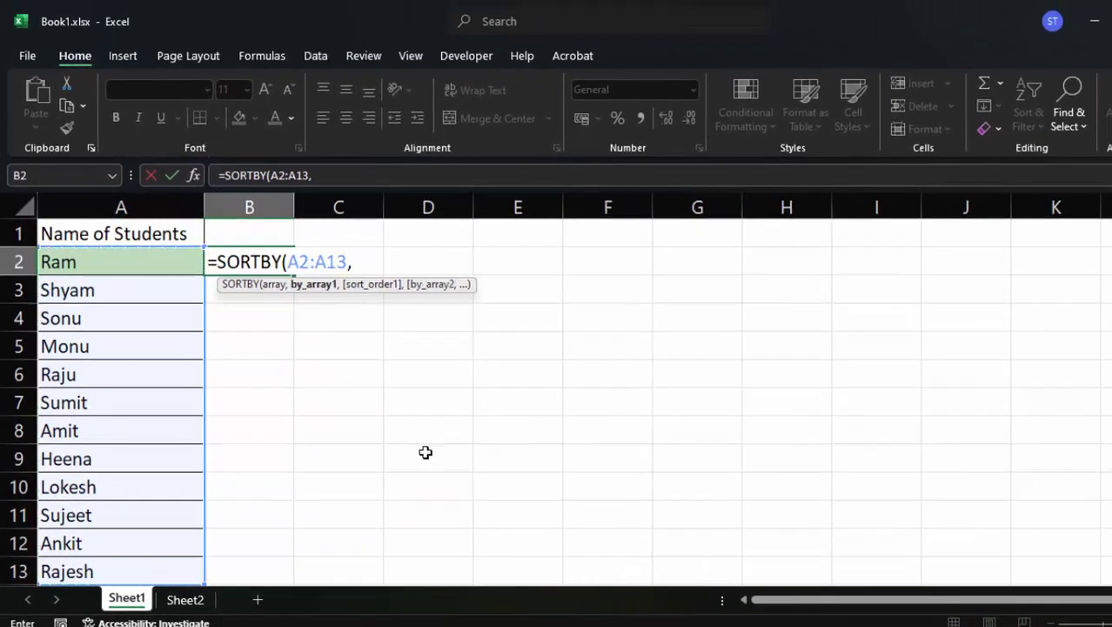
{"action": "mouse_move", "coordinate": [135, 263]}
{"action": "left_mouse_down"}
{"action": "mouse_move", "coordinate": [135, 498]}
{"action": "mouse_move", "coordinate": [135, 484]}
{"action": "left_mouse_up"}
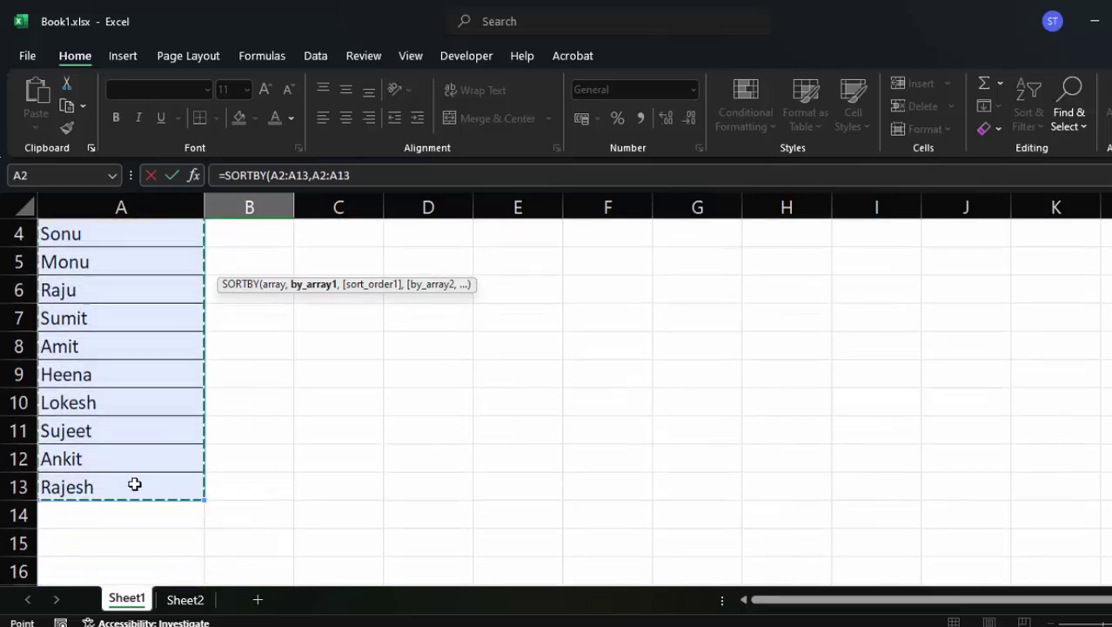
{"action": "key", "text": "Return"}
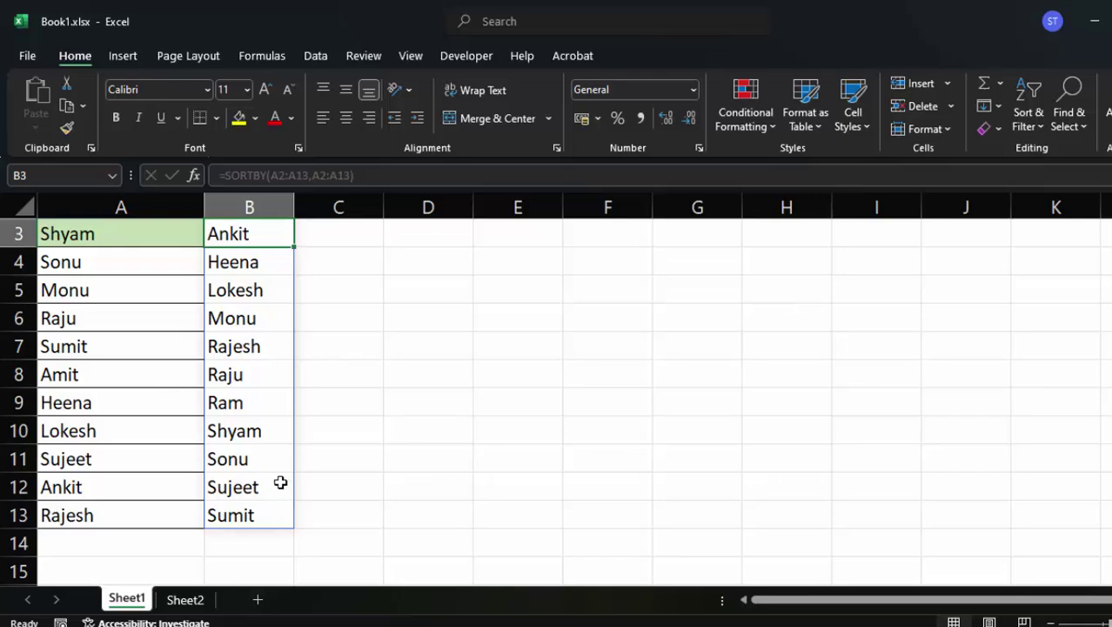
{"action": "scroll", "coordinate": [276, 417], "scroll_direction": "up", "scroll_amount": 1}
{"action": "left_click_drag", "start_coordinate": [248, 265], "coordinate": [236, 461]}
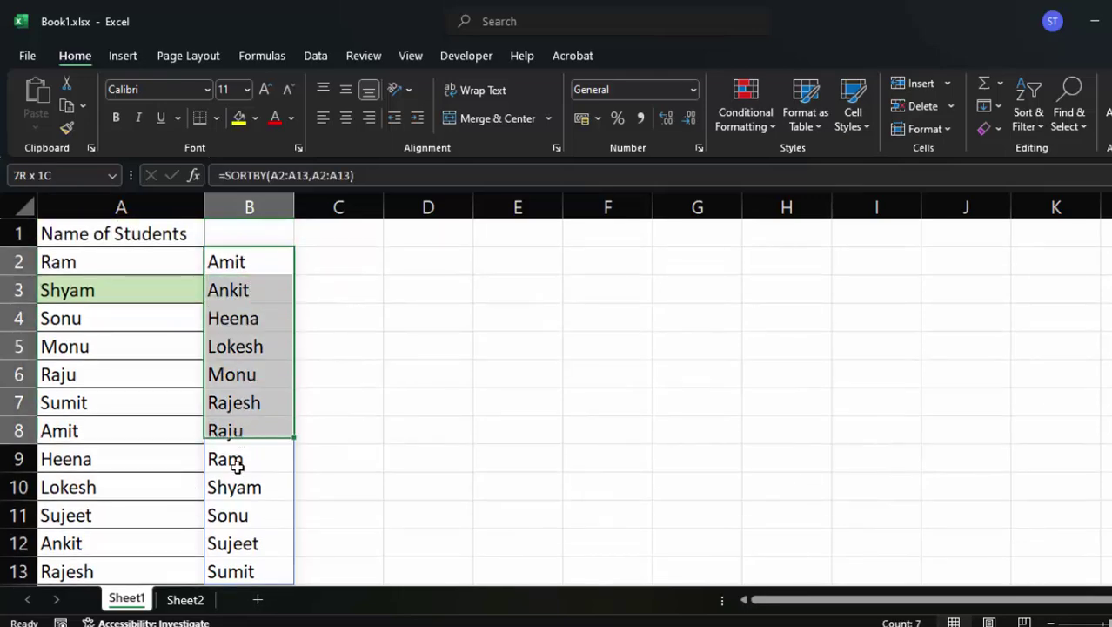
{"action": "left_click", "coordinate": [518, 402]}
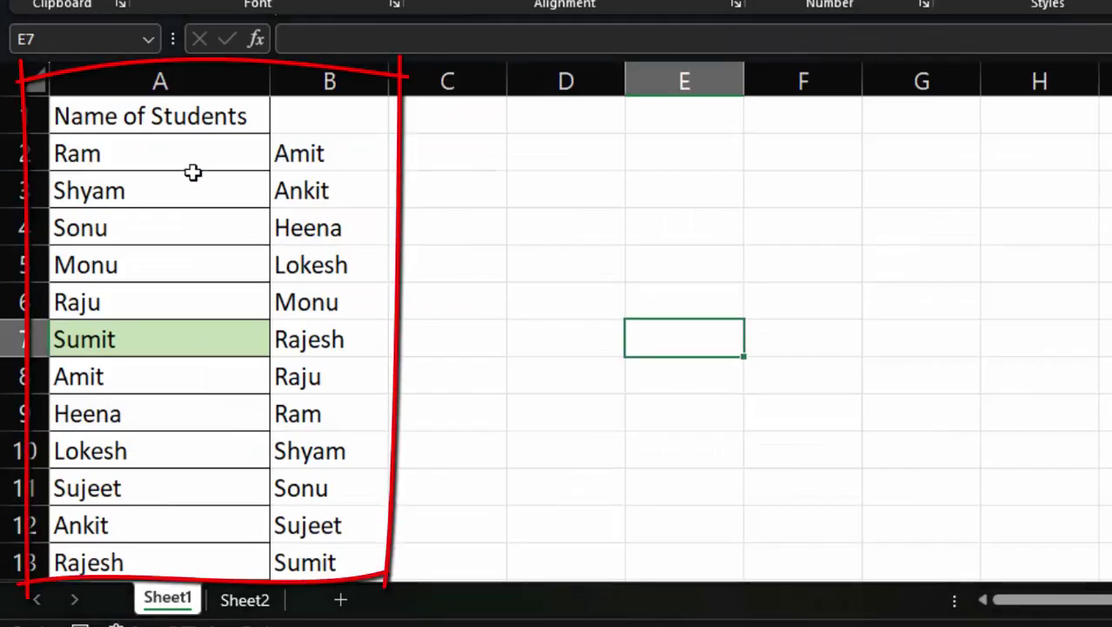
{"action": "left_click", "coordinate": [200, 120]}
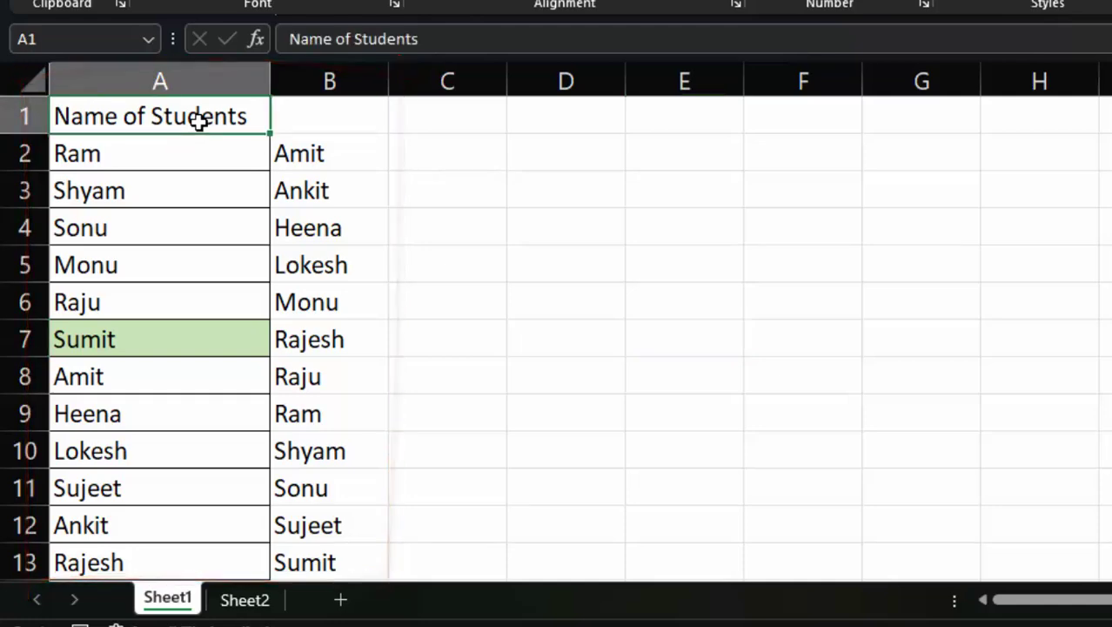
{"action": "mouse_move", "coordinate": [199, 121]}
{"action": "left_mouse_down"}
{"action": "mouse_move", "coordinate": [187, 372]}
{"action": "mouse_move", "coordinate": [207, 580]}
{"action": "mouse_move", "coordinate": [206, 462]}
{"action": "mouse_move", "coordinate": [187, 456]}
{"action": "left_mouse_up"}
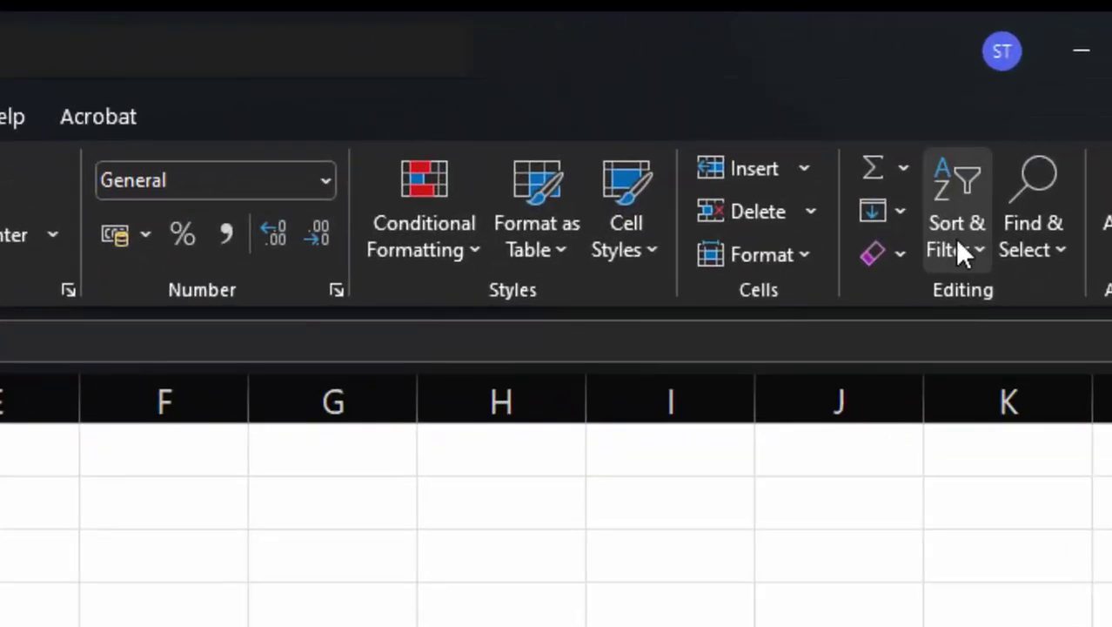
{"action": "left_click", "coordinate": [957, 242]}
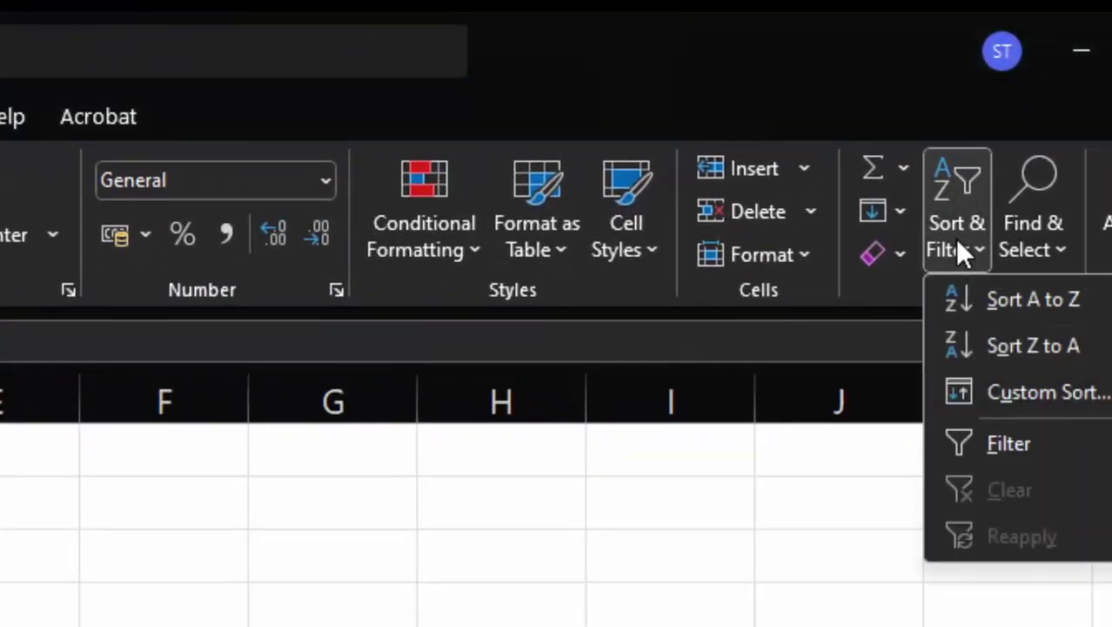
{"action": "left_click", "coordinate": [988, 296]}
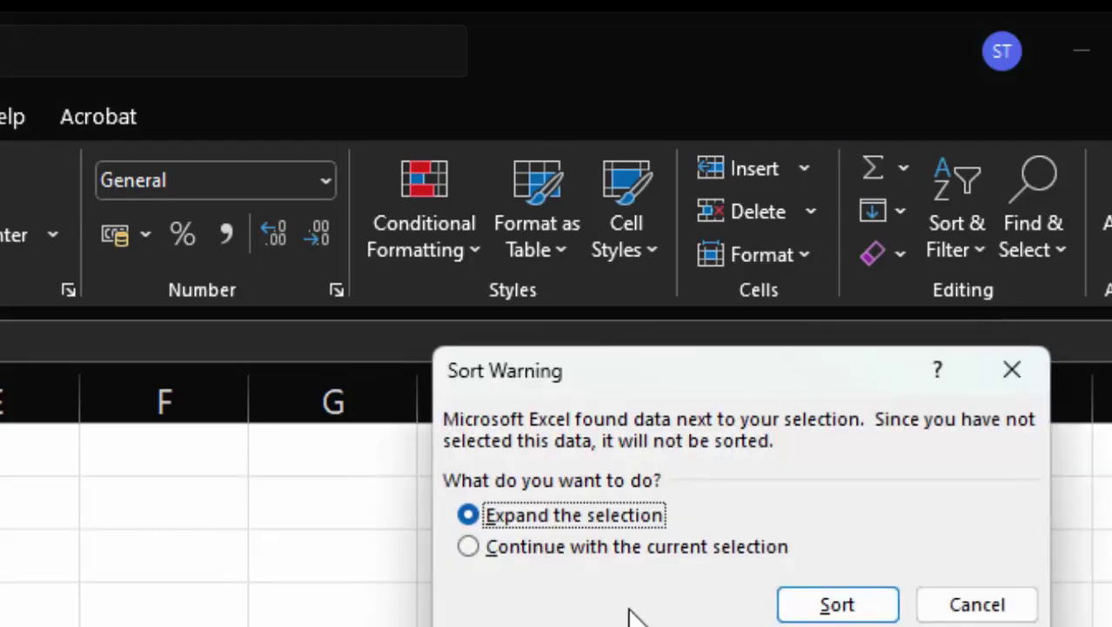
{"action": "left_click", "coordinate": [613, 550]}
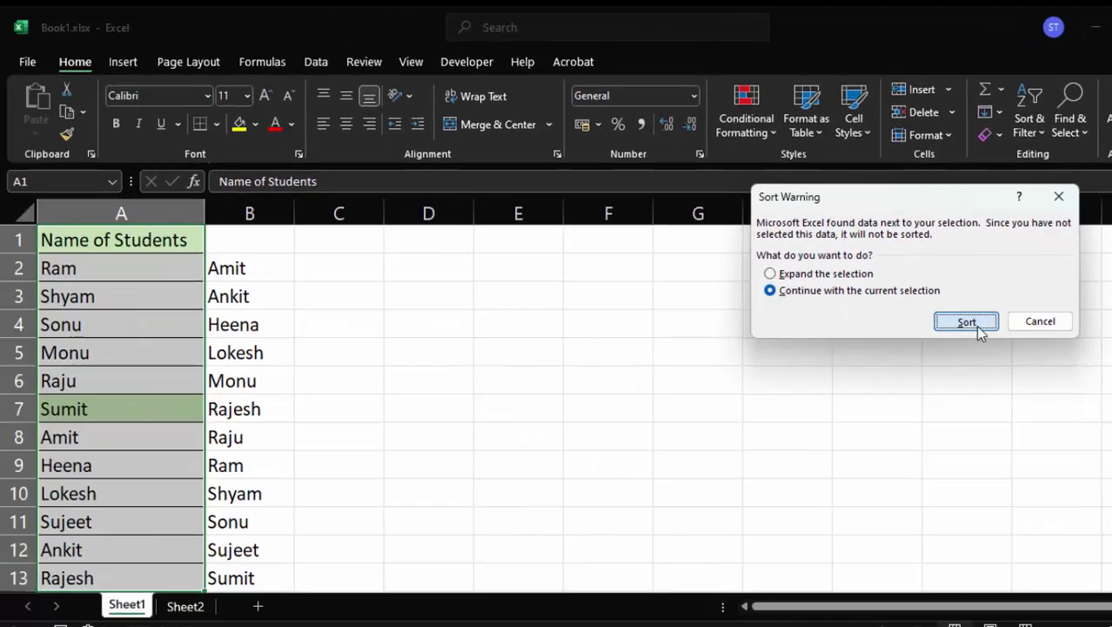
{"action": "left_click", "coordinate": [914, 445]}
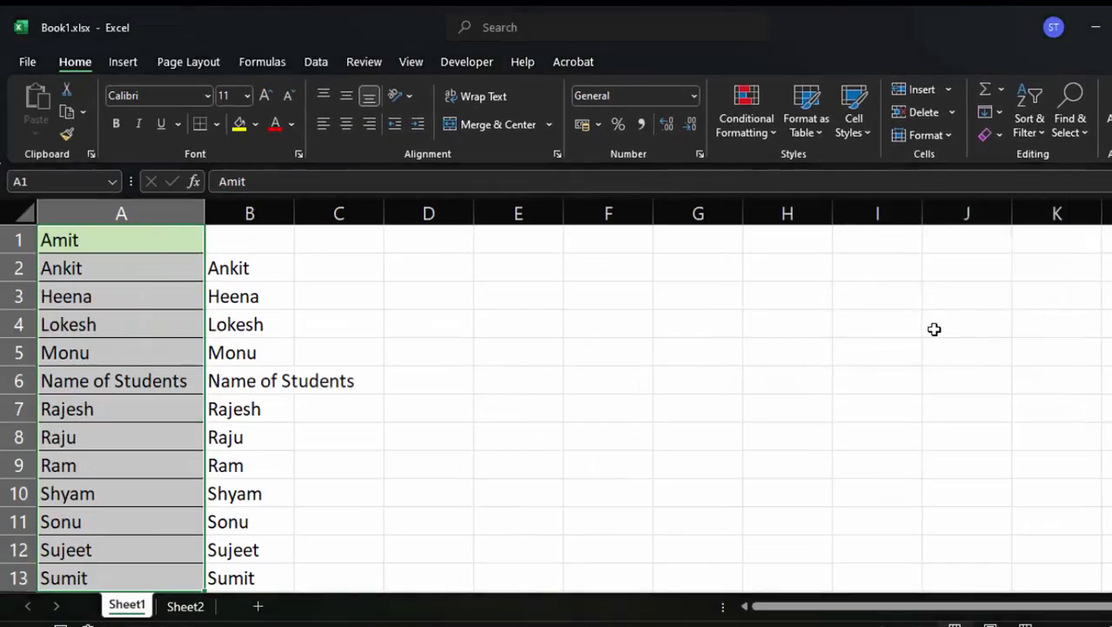
{"action": "left_click", "coordinate": [278, 277]}
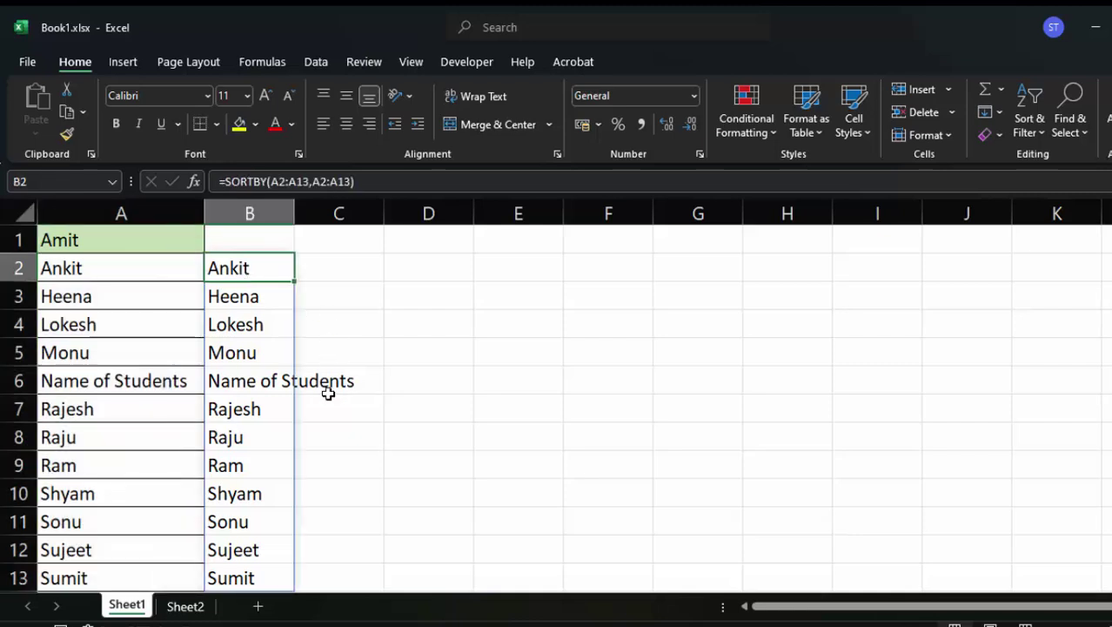
{"action": "key", "text": "ctrl+z"}
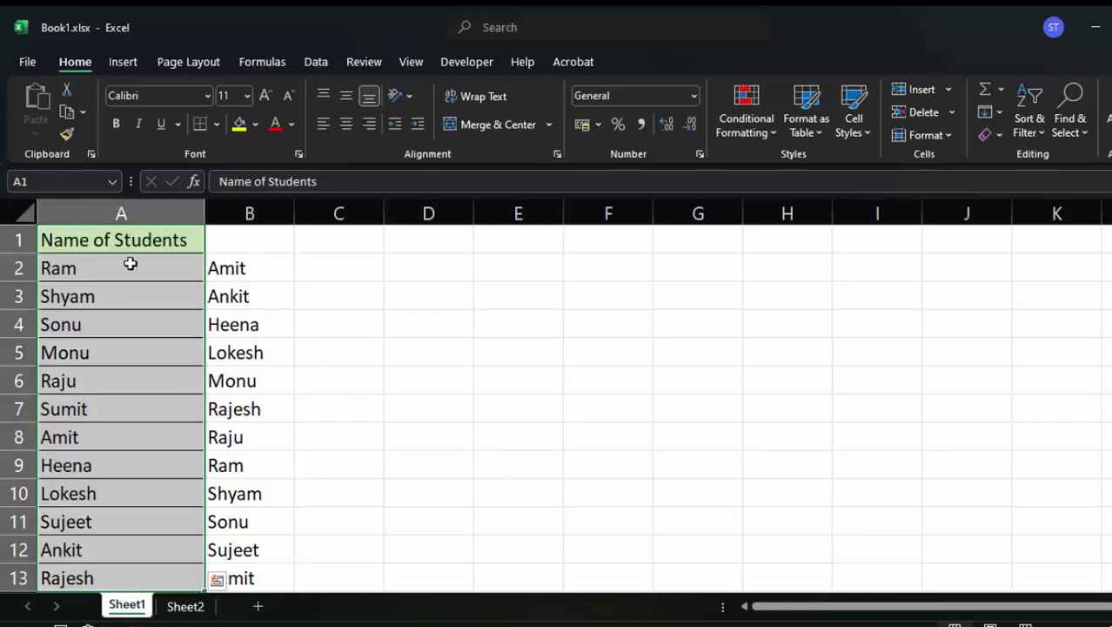
- Sort A2:A13 A to Z with 'Continue with the current selection', leaving the A1 header in place
{"action": "left_click_drag", "start_coordinate": [130, 263], "coordinate": [155, 514]}
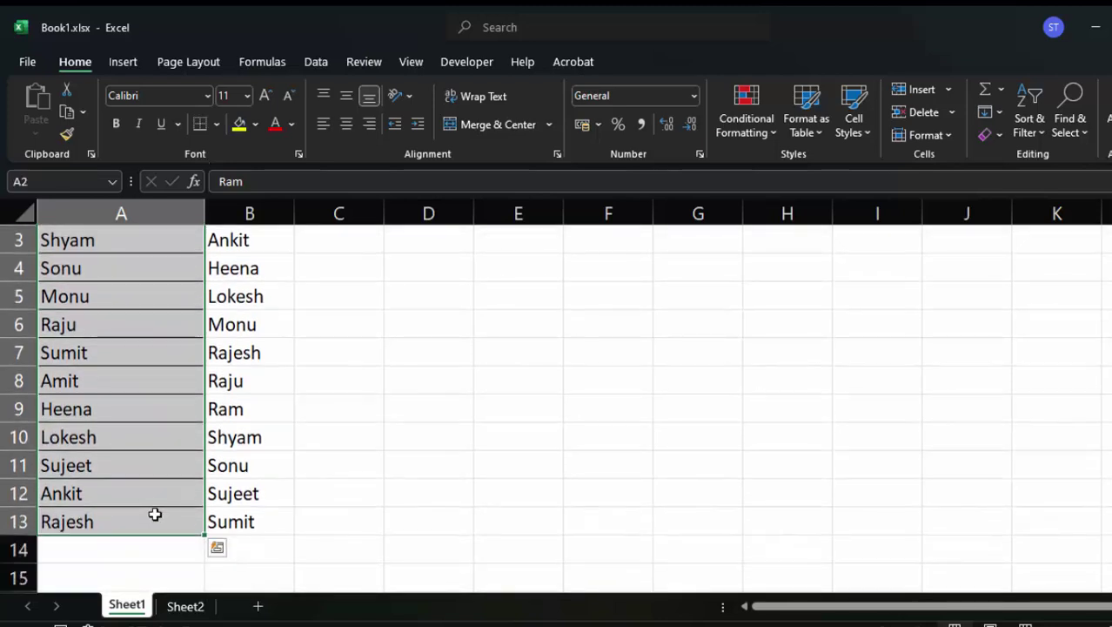
{"action": "left_click", "coordinate": [1030, 104]}
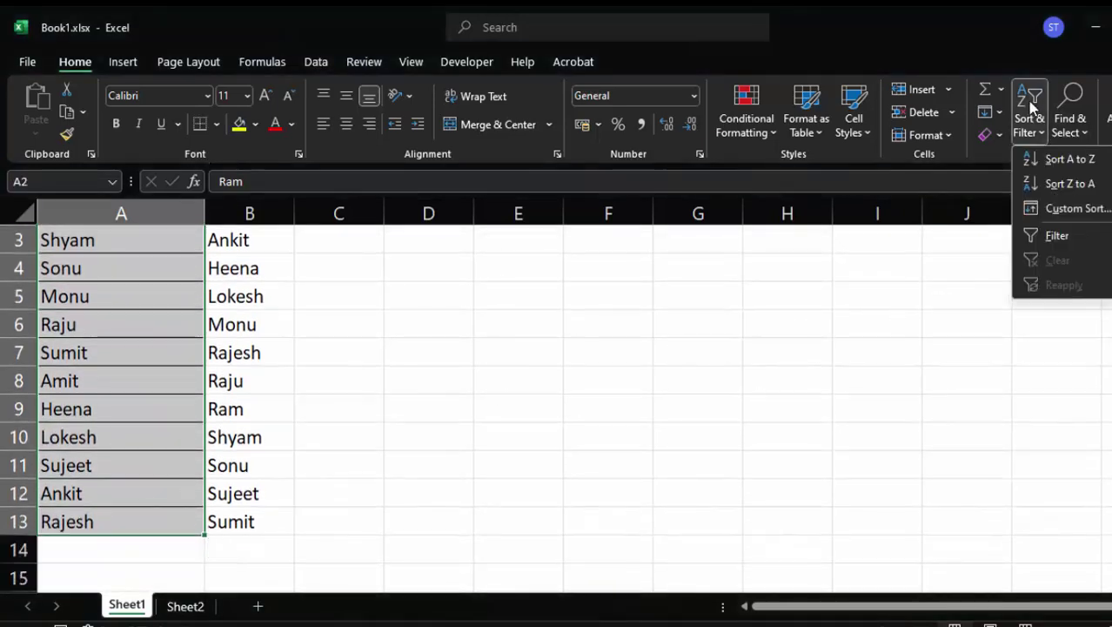
{"action": "left_click", "coordinate": [1083, 178]}
{"action": "left_click", "coordinate": [862, 294]}
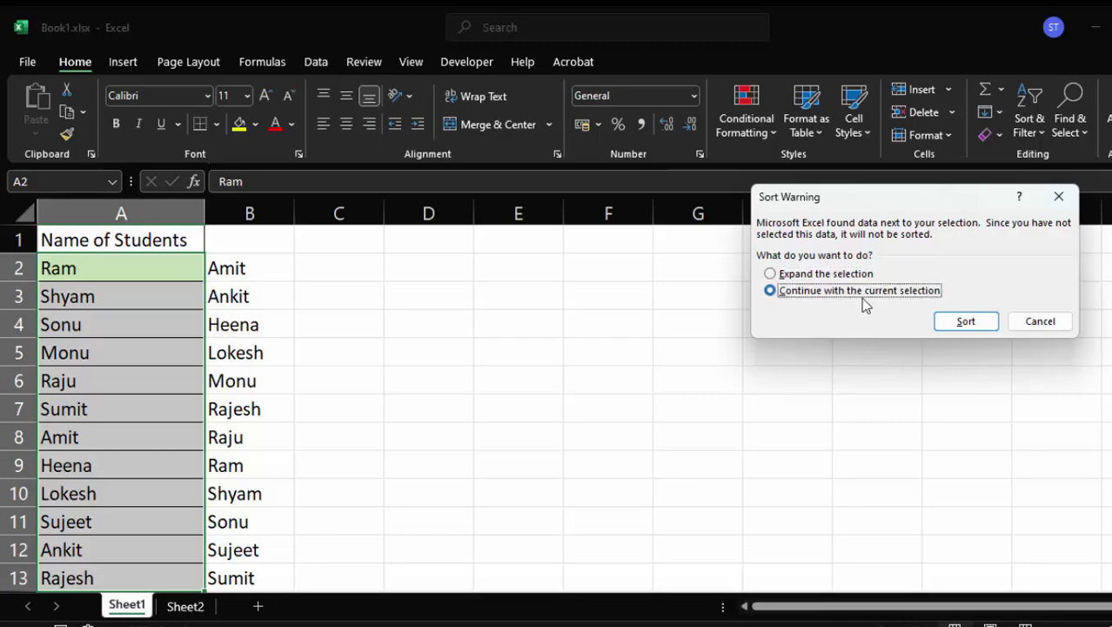
{"action": "left_click", "coordinate": [957, 322]}
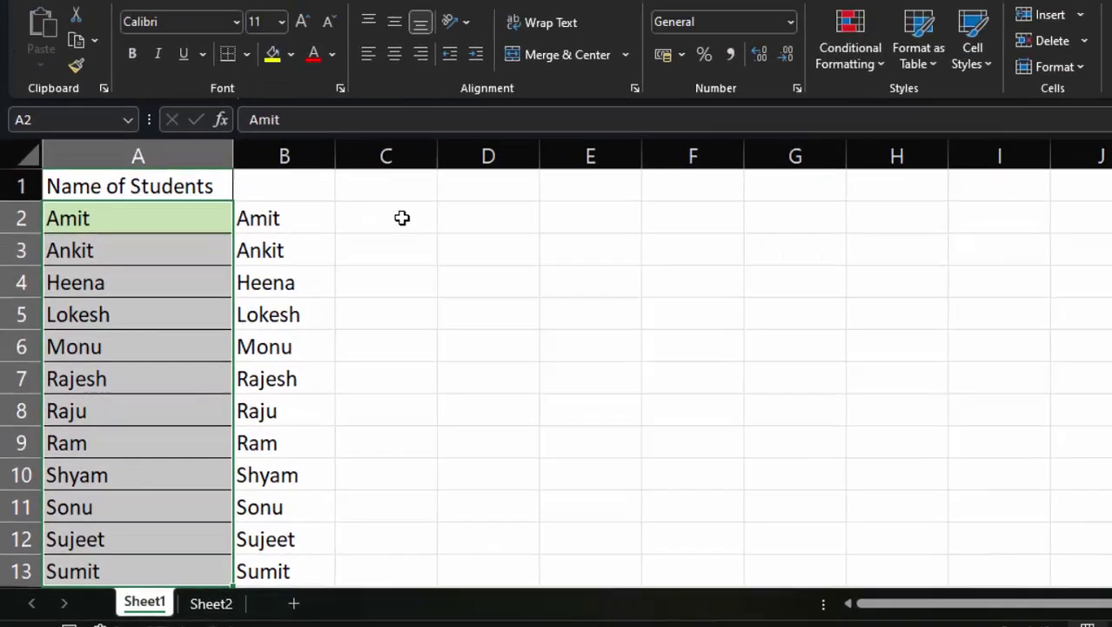
- Enter =SORT(A2:A13) in C2, listing the twelve names alphabetically from Amit to Sumit
{"action": "left_click", "coordinate": [355, 263]}
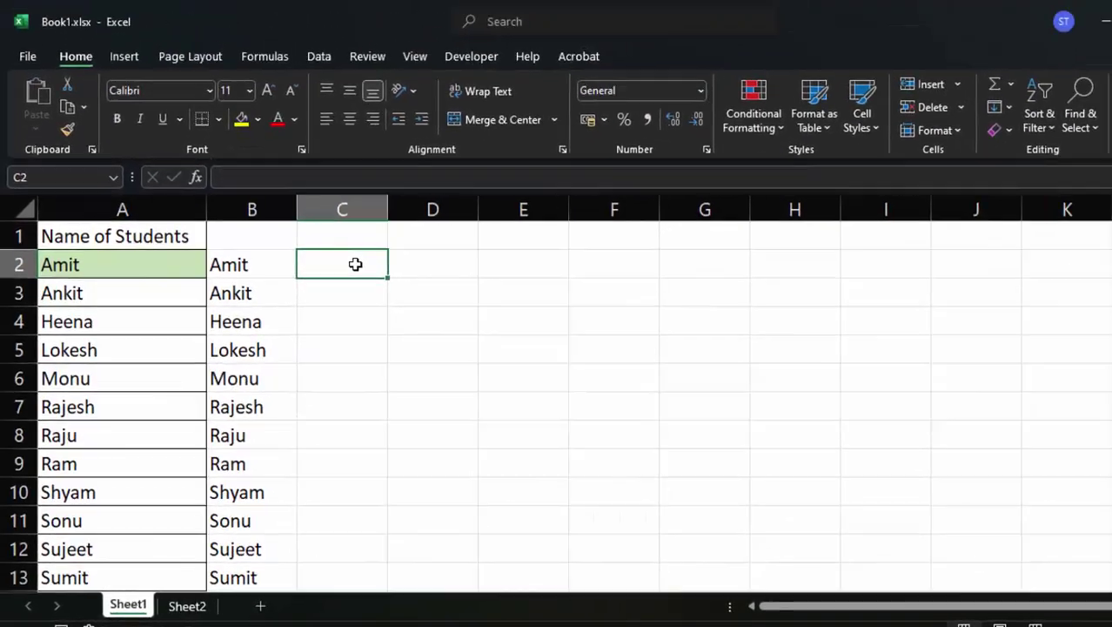
{"action": "type", "text": "=so"}
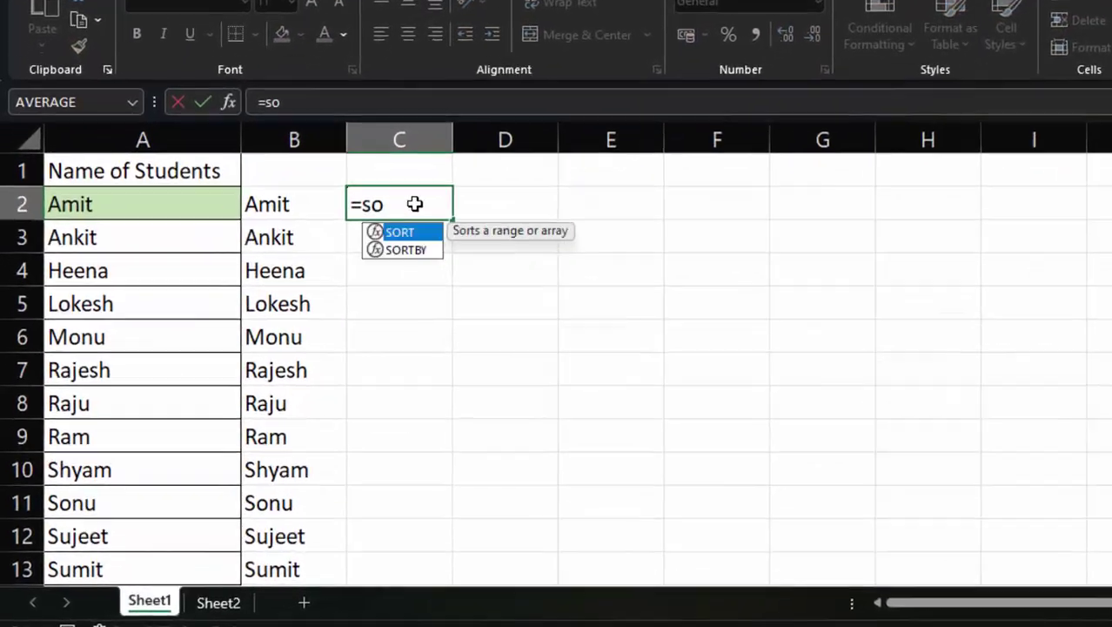
{"action": "type", "text": "r"}
{"action": "key", "text": "Tab"}
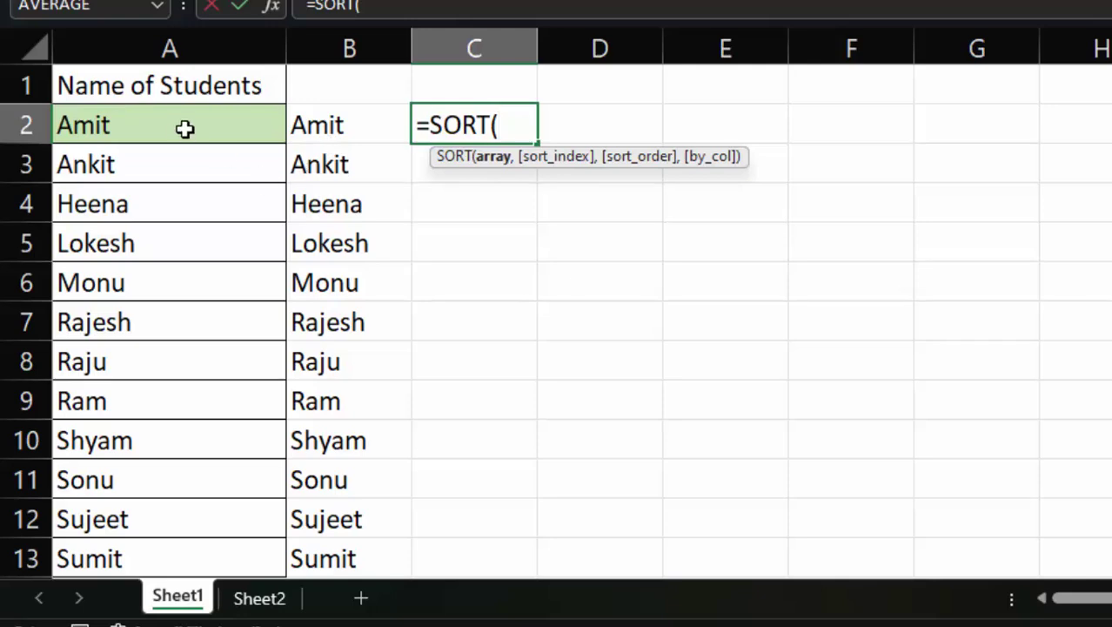
{"action": "mouse_move", "coordinate": [186, 129]}
{"action": "left_mouse_down"}
{"action": "mouse_move", "coordinate": [165, 547]}
{"action": "mouse_move", "coordinate": [171, 486]}
{"action": "left_mouse_up"}
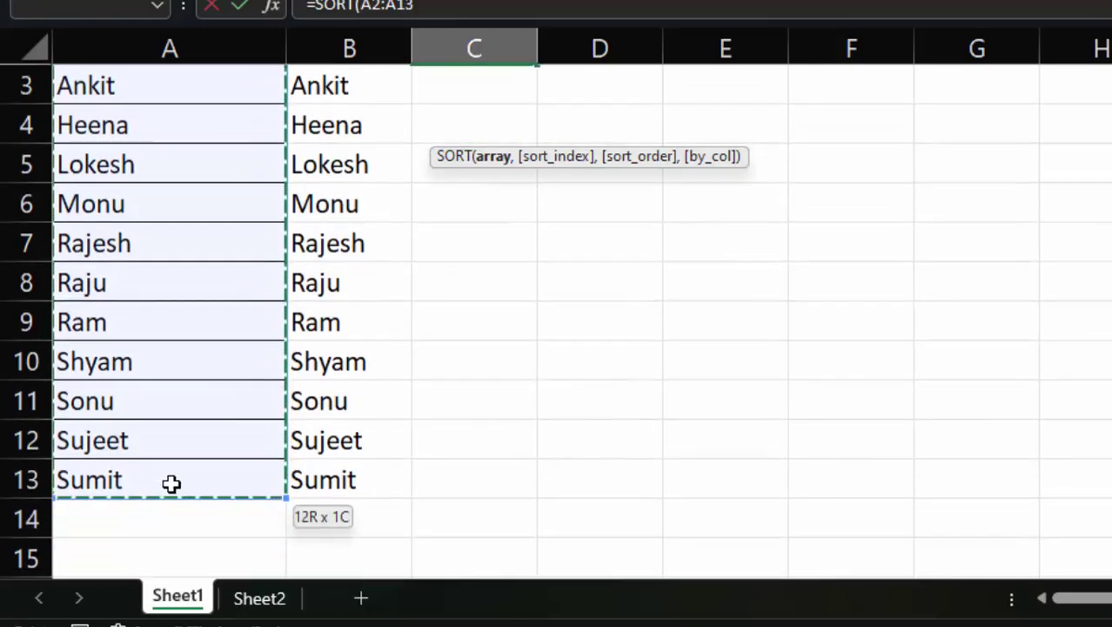
{"action": "key", "text": "Return"}
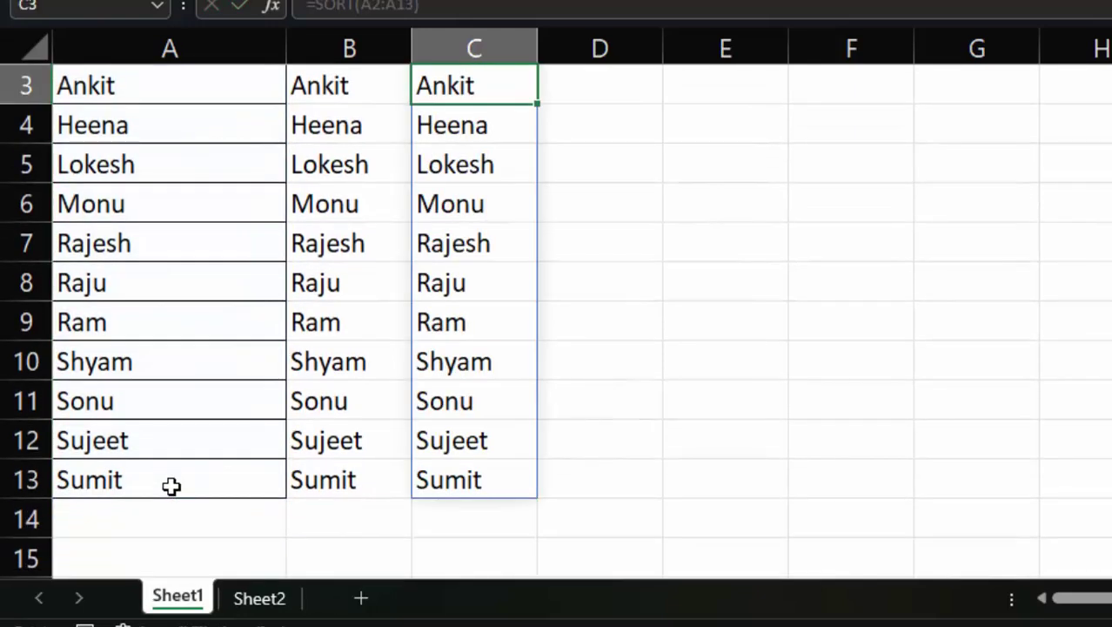
{"action": "scroll", "coordinate": [170, 490], "scroll_direction": "up", "scroll_amount": 1}
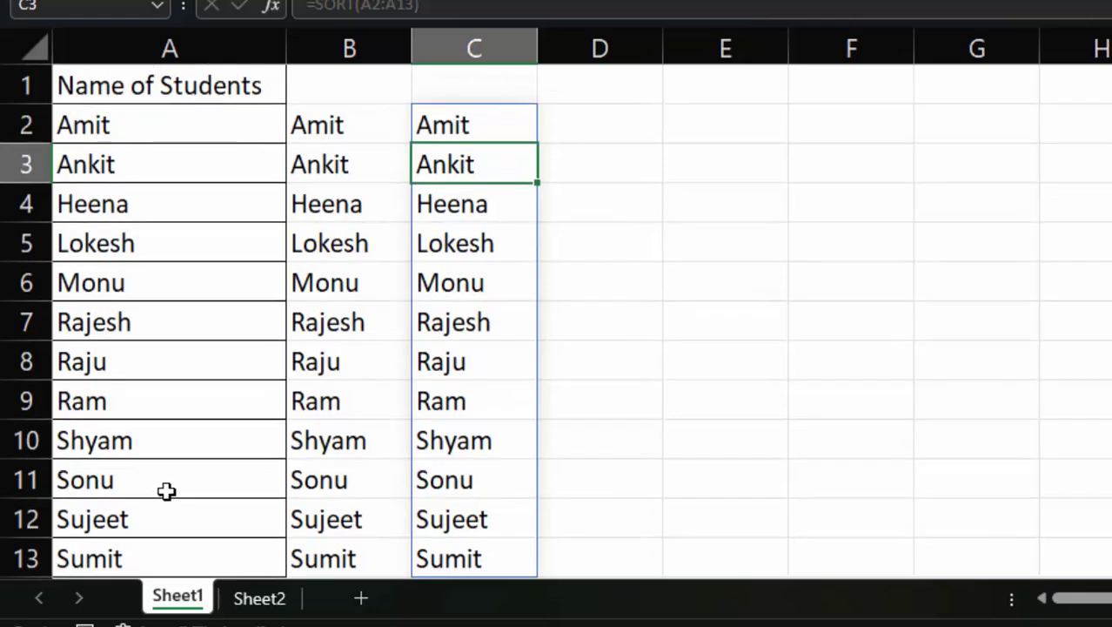